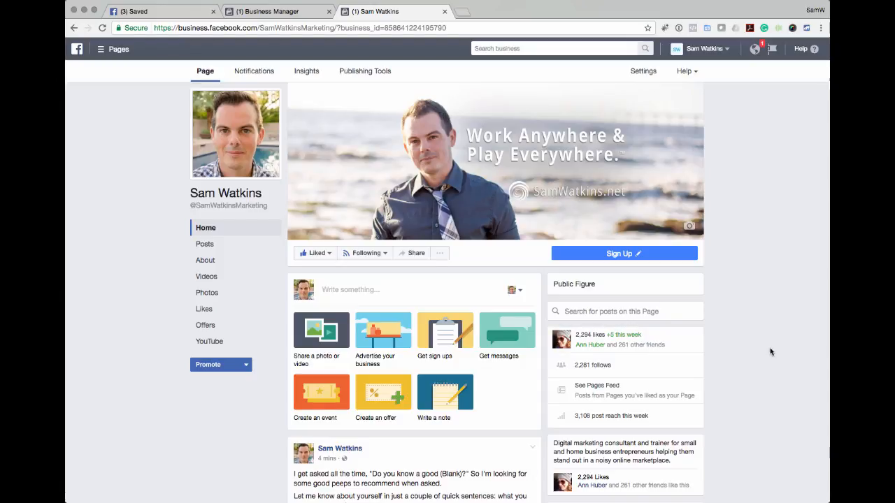
# - Look over the Facebook page down to its newest post with the "What's your website?" image
pyautogui.scroll(-2, 768, 358)
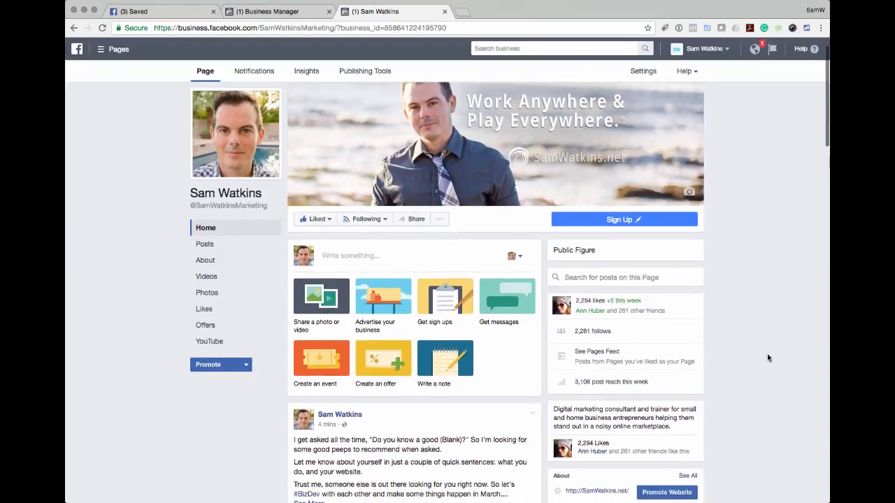
pyautogui.scroll(1, 768, 358)
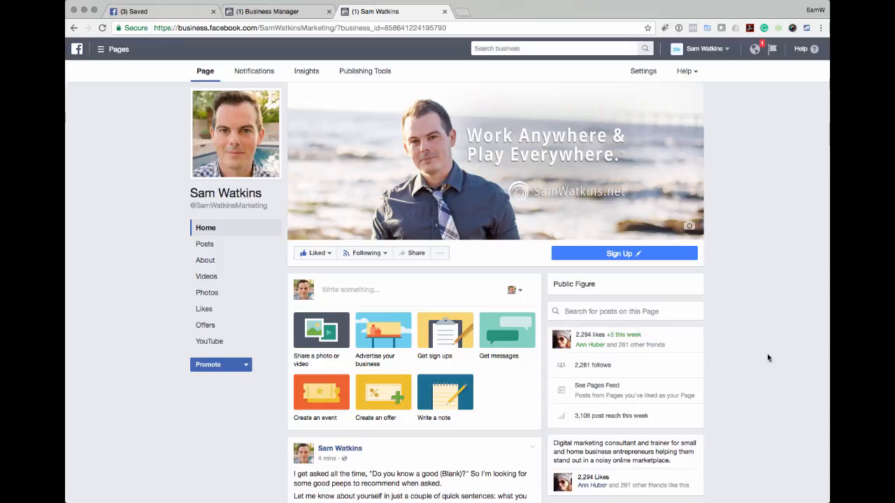
pyautogui.scroll(-5, 768, 294)
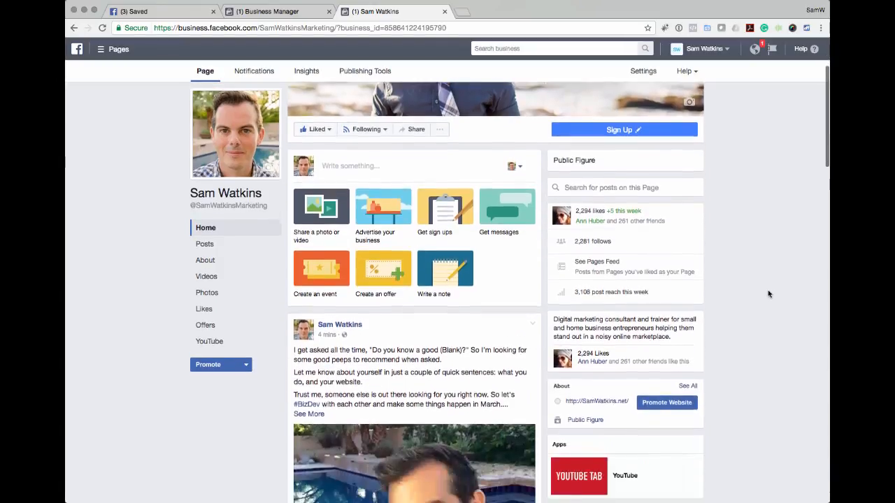
pyautogui.scroll(-3, 768, 293)
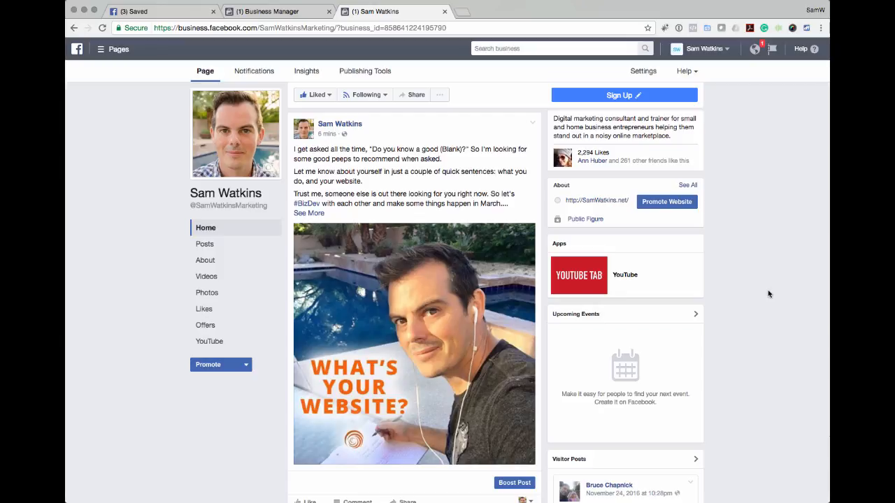
# - Go to Business Manager, open the first ad account in Ads Manager, and start creating an ad
pyautogui.click(276, 12)
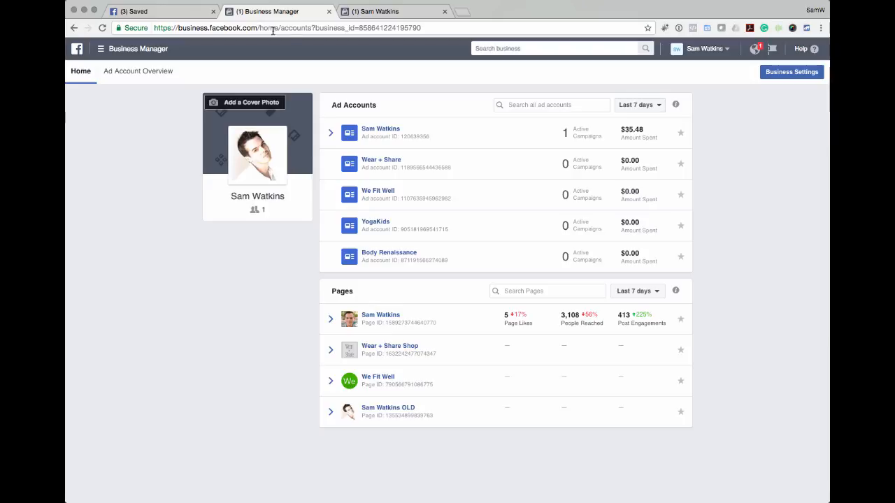
pyautogui.click(377, 131)
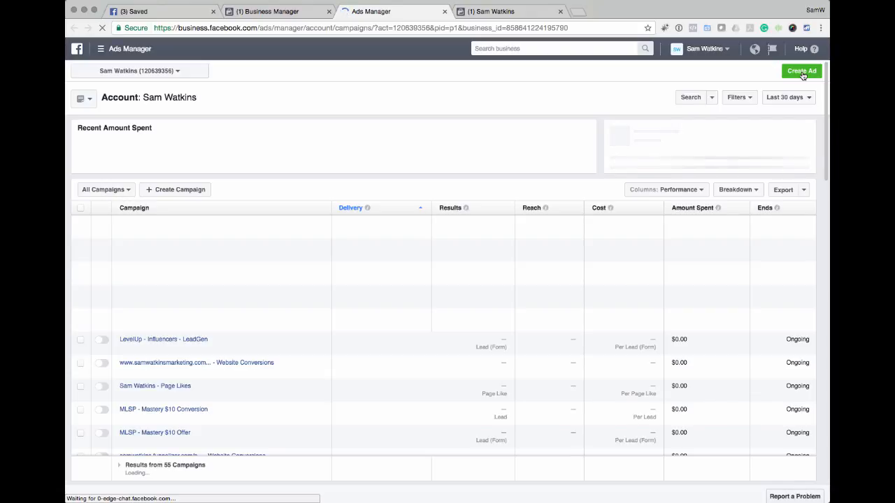
pyautogui.click(802, 72)
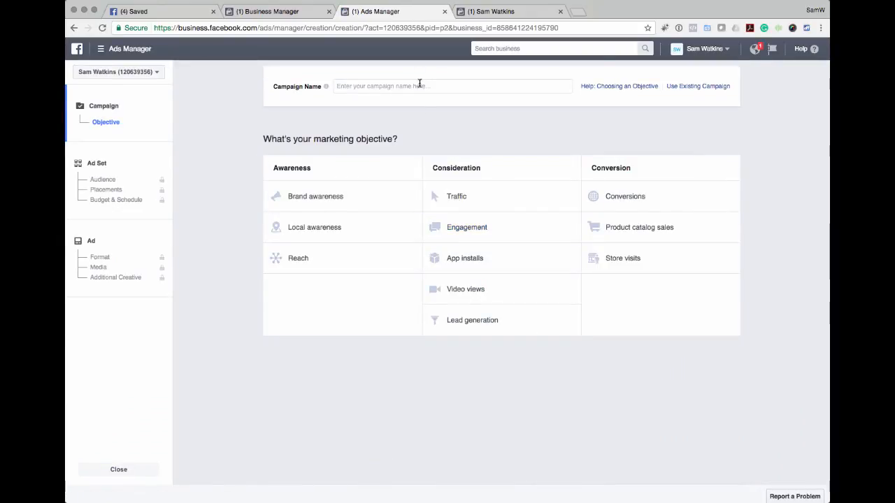
# - Name the campaign "Your Website I Engagement Ad" and continue with the Engagement objective for post engagement
pyautogui.click(379, 86)
pyautogui.write('Your Website I Engagement Ad')
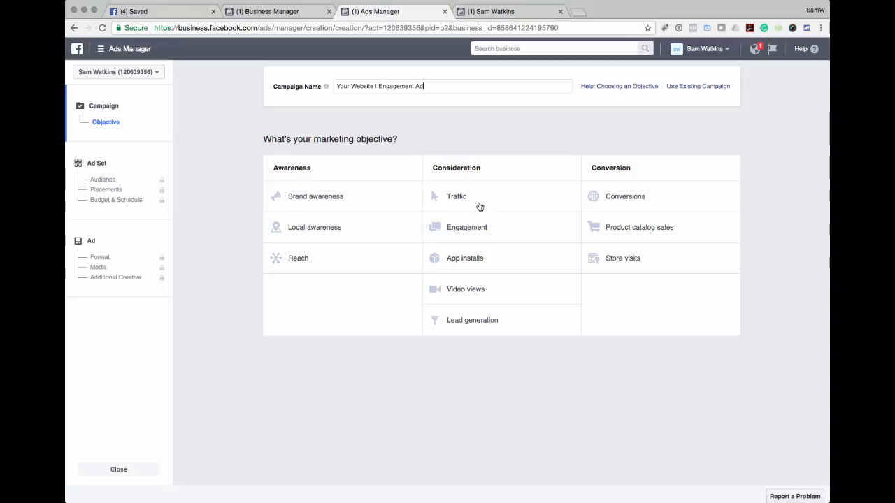
pyautogui.click(498, 234)
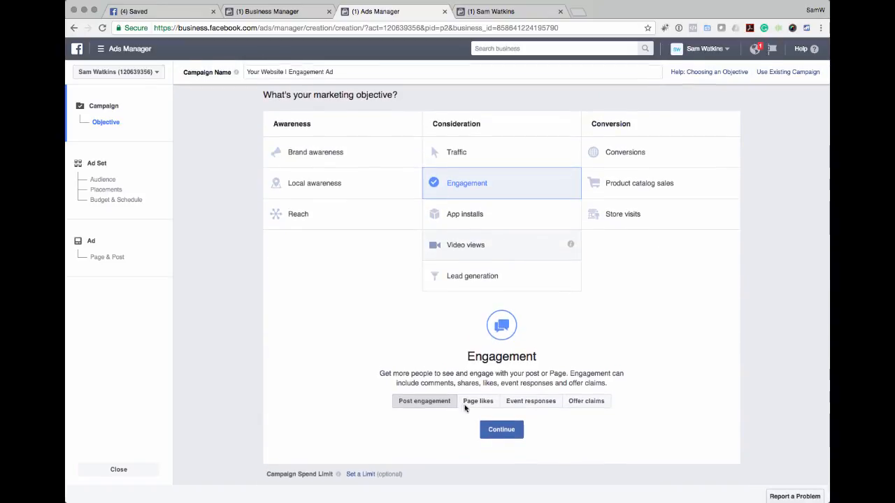
pyautogui.click(494, 434)
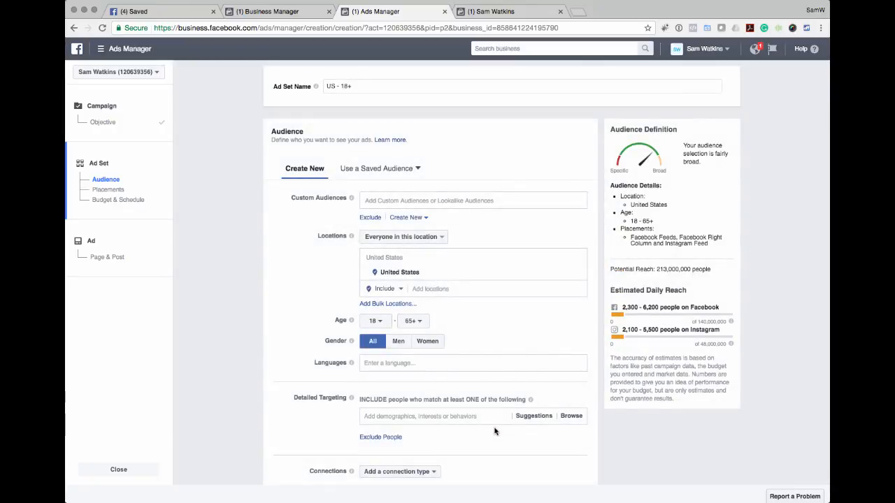
# - Rename the ad set as "Attraction MKG Influencers"
pyautogui.tripleClick(365, 81)
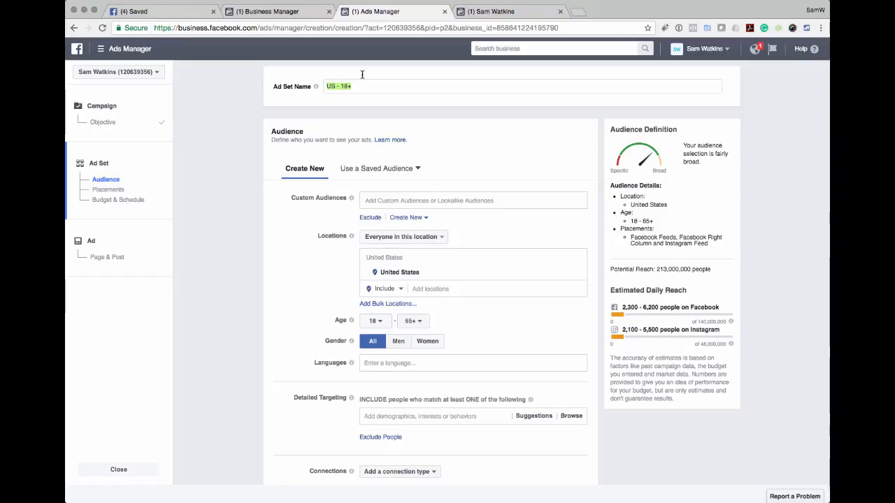
pyautogui.write('Att')
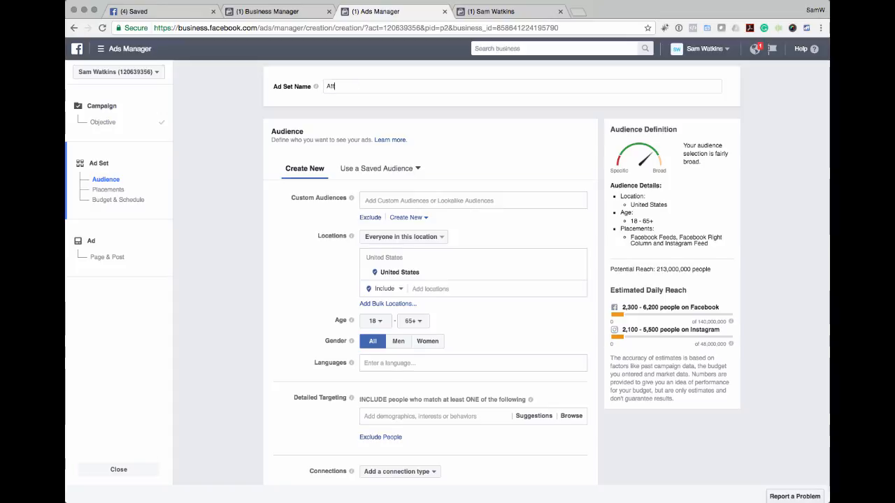
pyautogui.write('raction MKG Intluencers')
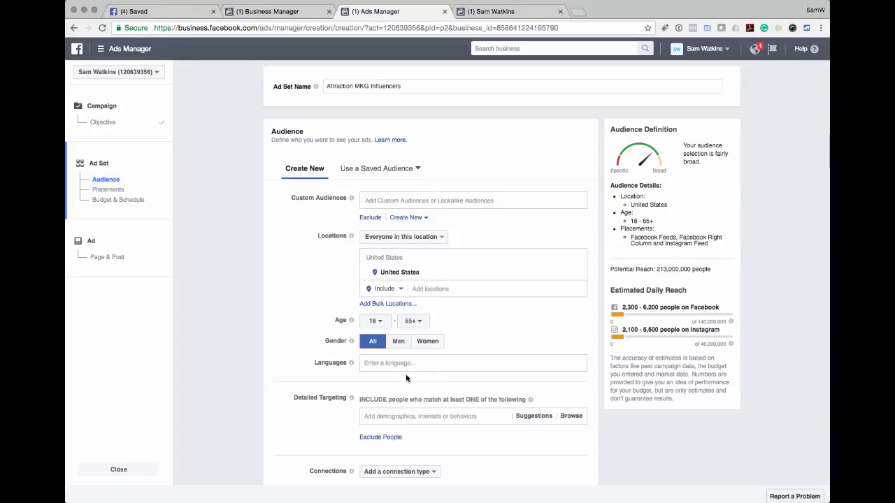
# - Add the interests Diane Hochman, Brian Fanale and Ray Higdon to the audience's detailed targeting
pyautogui.click(404, 416)
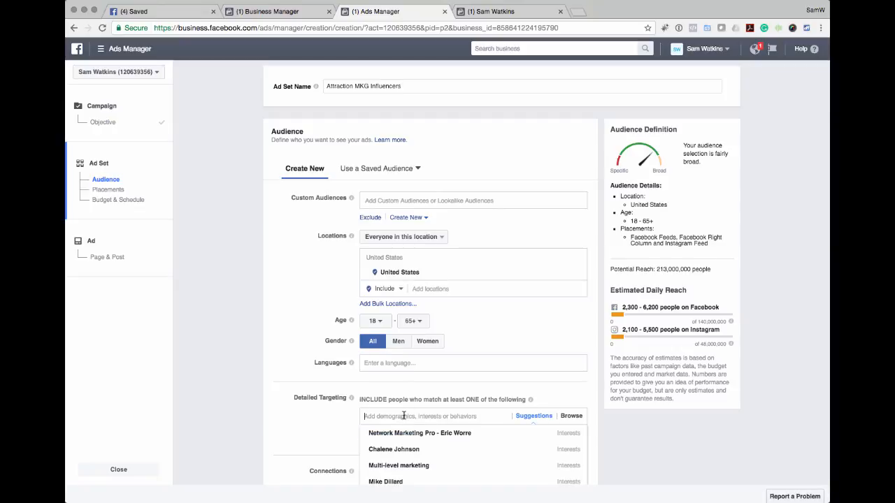
pyautogui.scroll(-2, 315, 401)
pyautogui.scroll(-1, 300, 397)
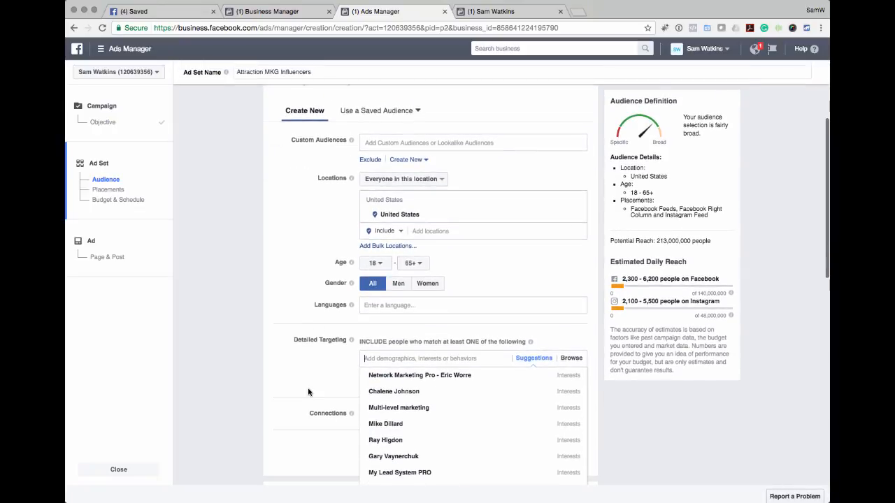
pyautogui.write('Diane Ho')
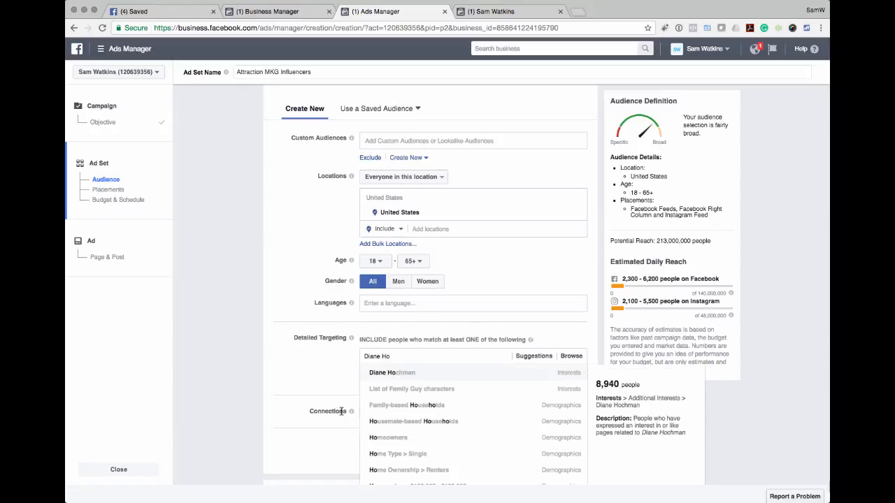
pyautogui.click(388, 375)
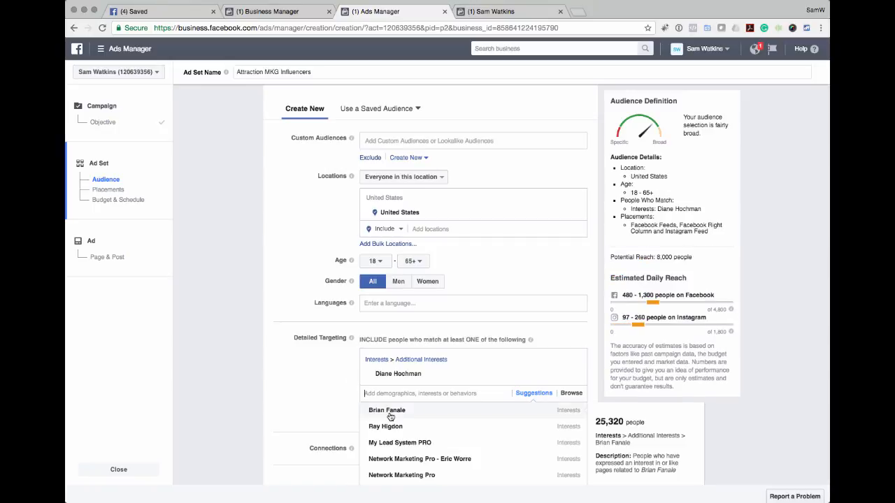
pyautogui.click(393, 412)
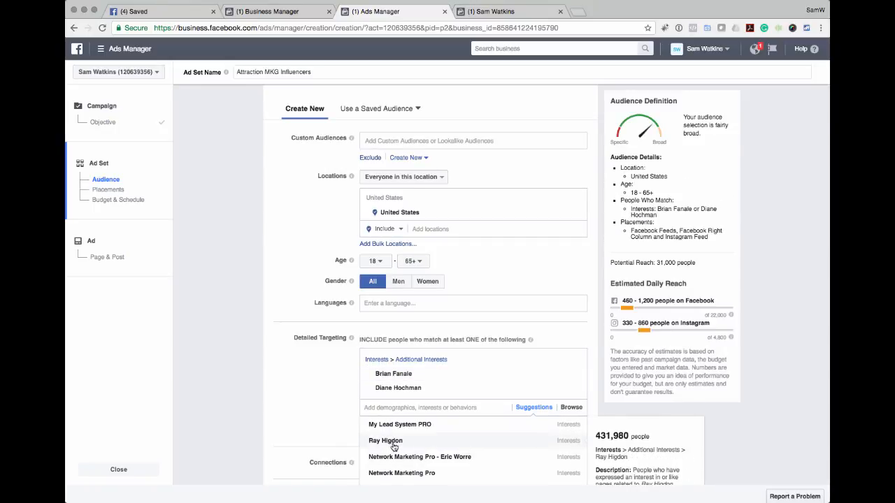
pyautogui.click(392, 442)
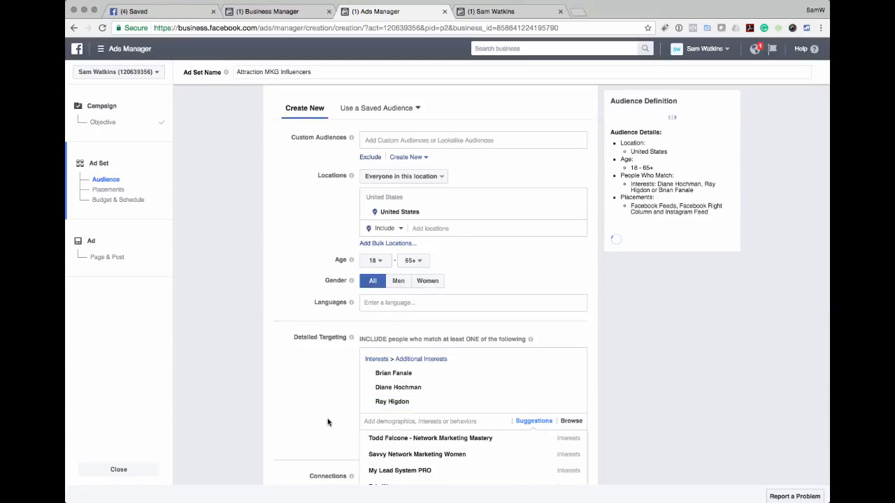
# - Search detailed targeting for "eric wor" and add the interest Network Marketing Pro - Eric Worre
pyautogui.scroll(-4, 327, 421)
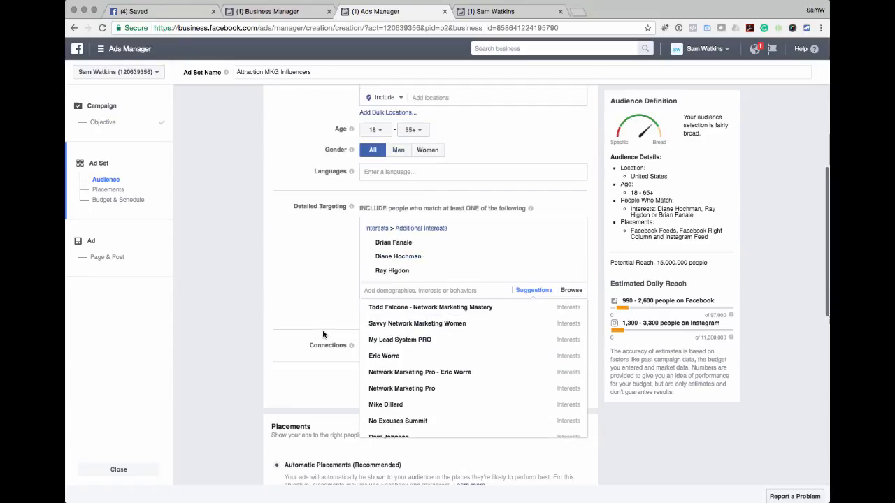
pyautogui.scroll(1, 329, 293)
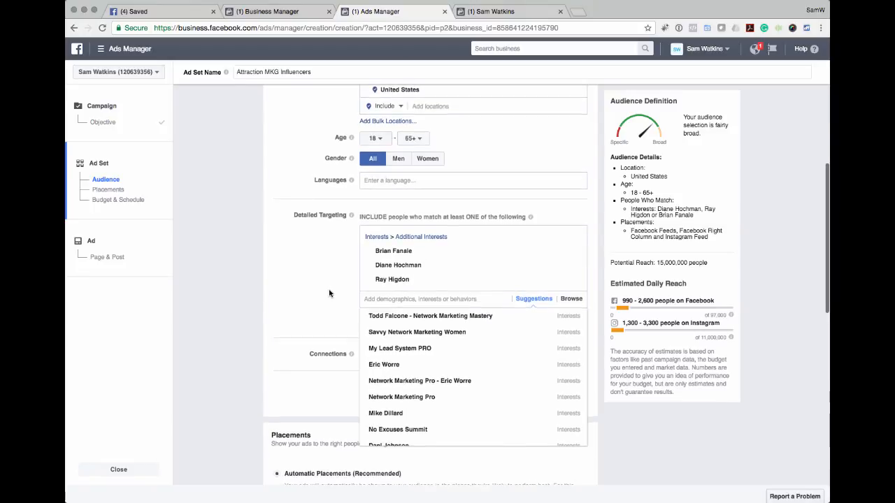
pyautogui.write('fe')
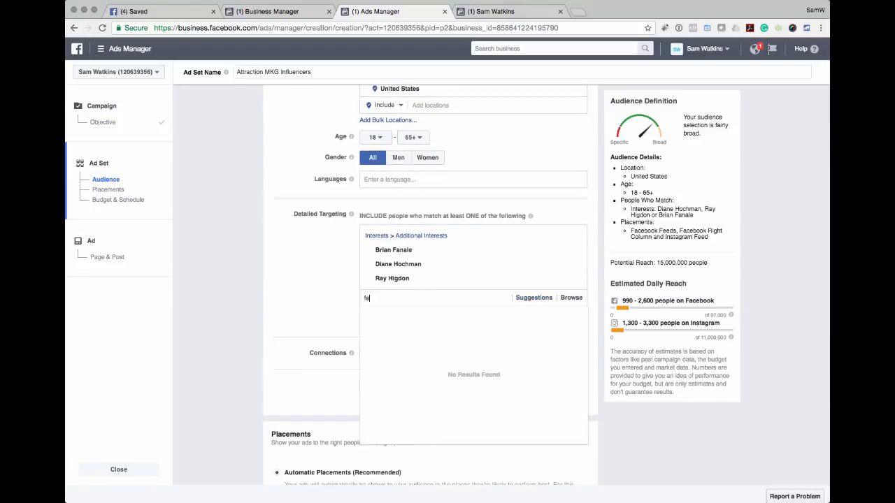
pyautogui.press('BackSpace')
pyautogui.press('BackSpace')
pyautogui.write('eric wor')
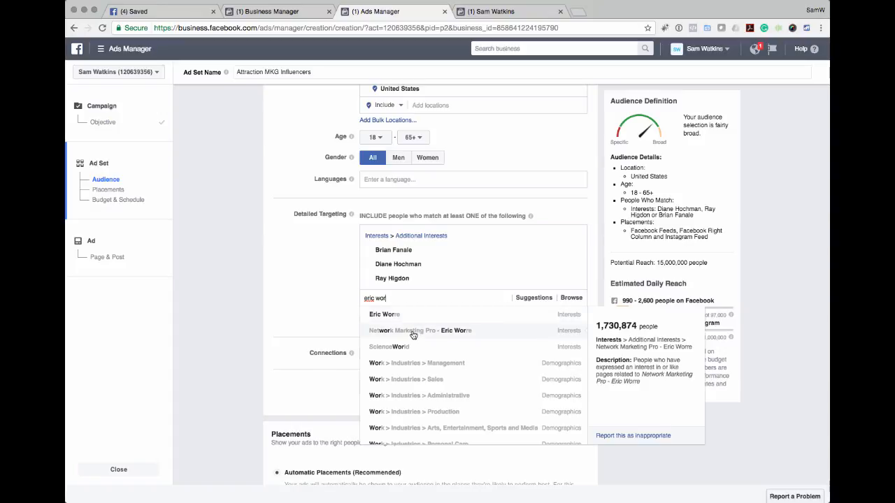
pyautogui.click(413, 336)
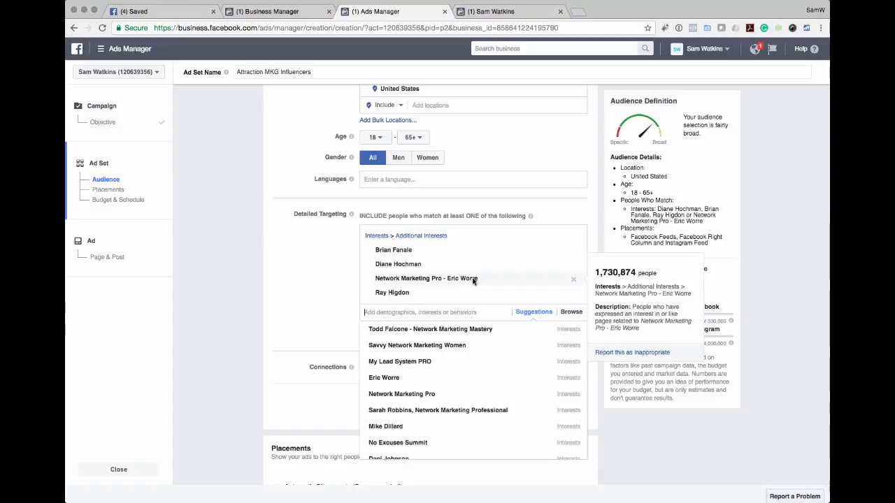
# - Check the audience sizes of the chosen interests and add the suggested interest Sarah Robbins, Network Marketing Professional
pyautogui.moveTo(406, 253)
pyautogui.moveTo(399, 294)
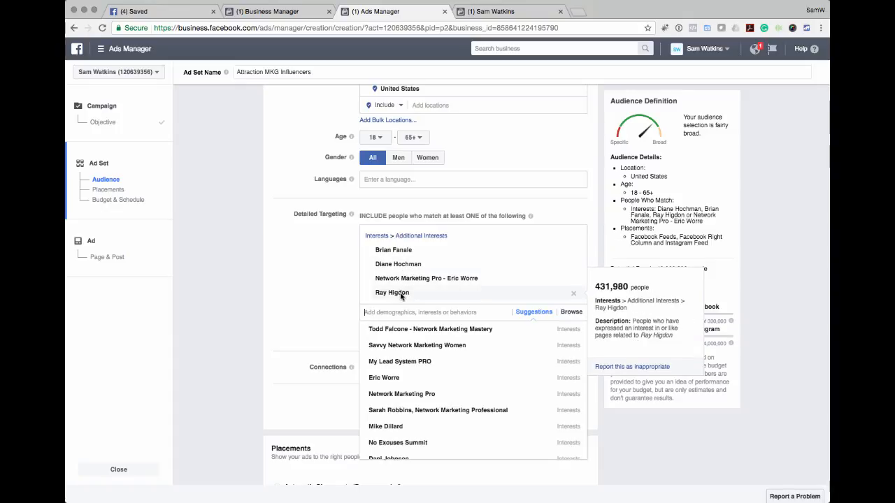
pyautogui.moveTo(411, 281)
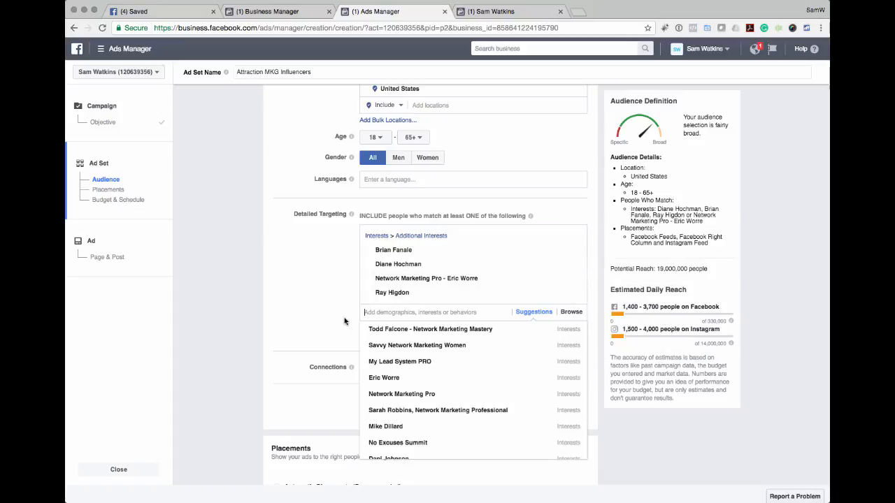
pyautogui.moveTo(411, 418)
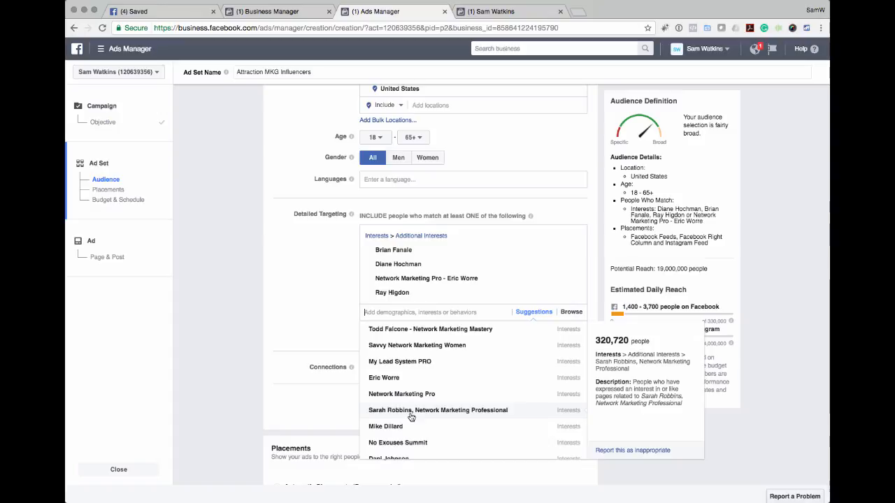
pyautogui.click(411, 413)
# - Examine the remaining suggested interests for detailed targeting and their audience sizes
pyautogui.moveTo(402, 427)
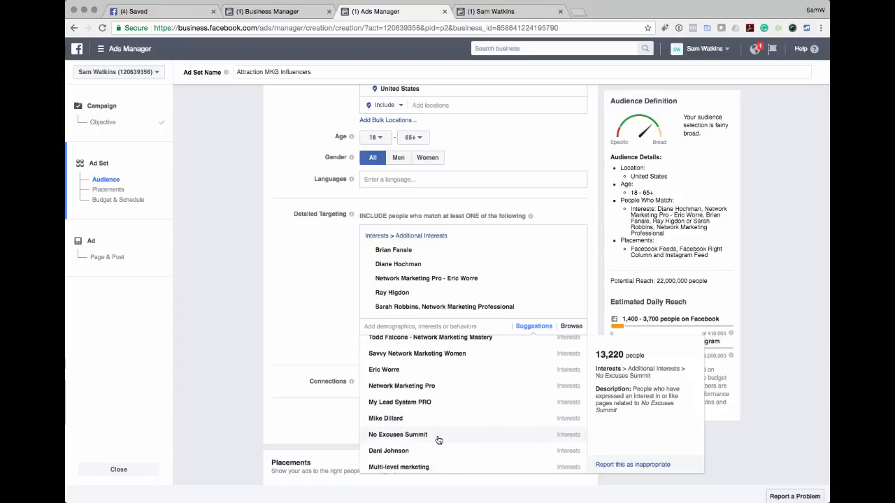
pyautogui.scroll(-3, 423, 437)
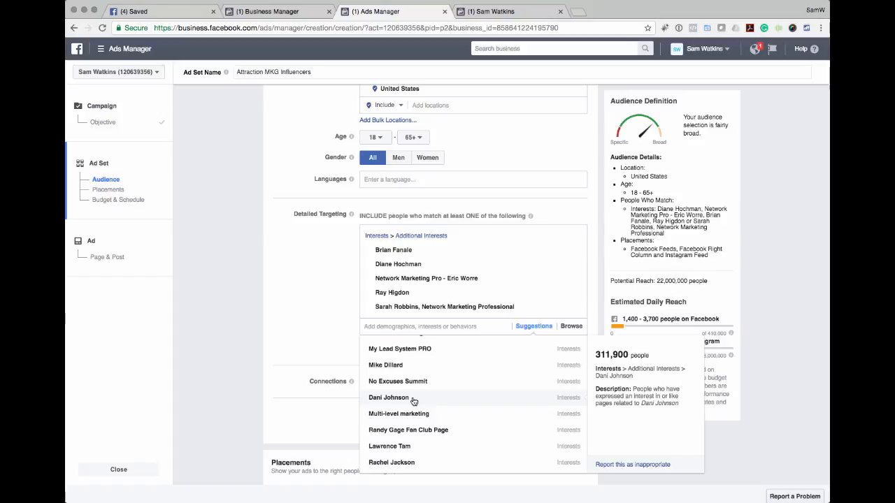
pyautogui.scroll(-4, 413, 402)
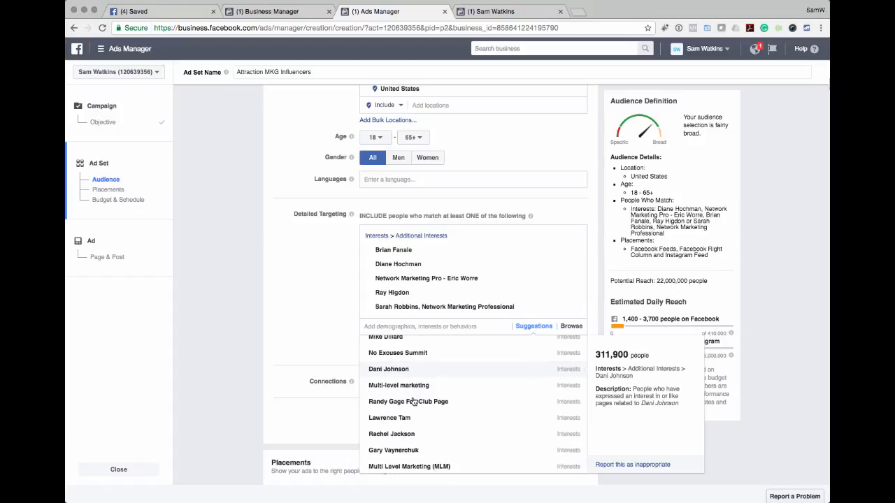
pyautogui.scroll(-1, 413, 402)
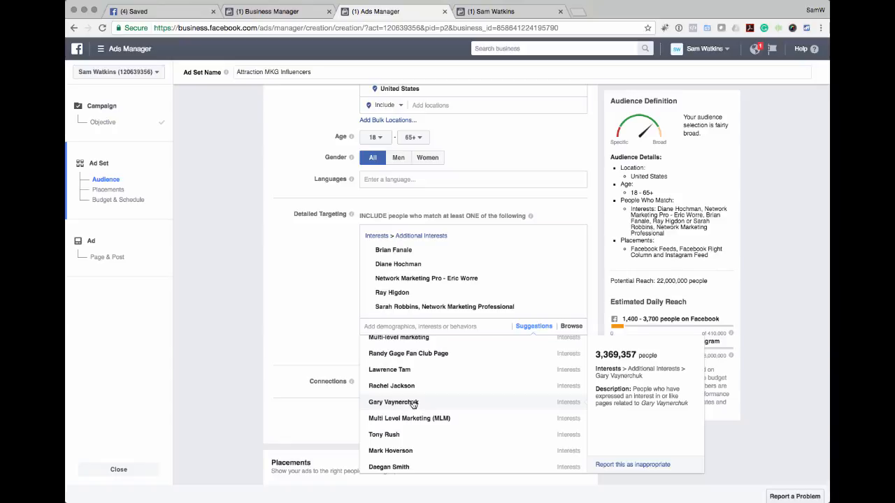
pyautogui.scroll(-1, 414, 405)
pyautogui.scroll(-2, 414, 406)
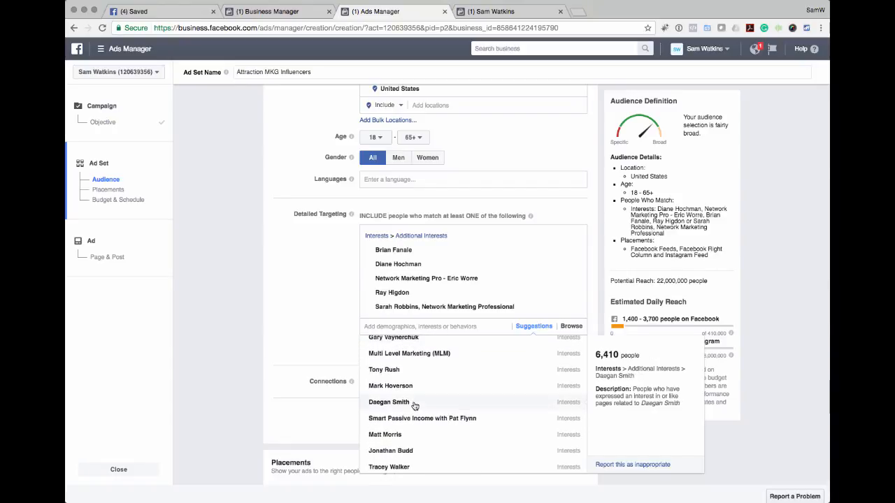
pyautogui.scroll(-3, 414, 405)
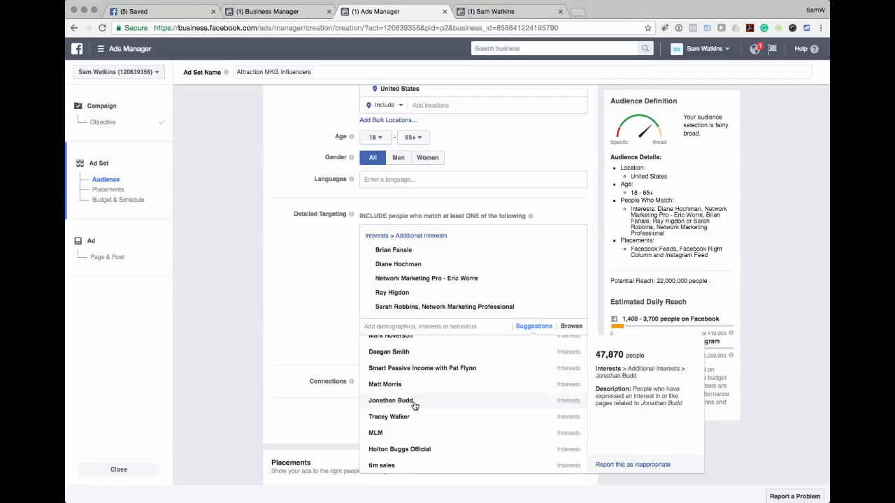
pyautogui.scroll(-4, 415, 405)
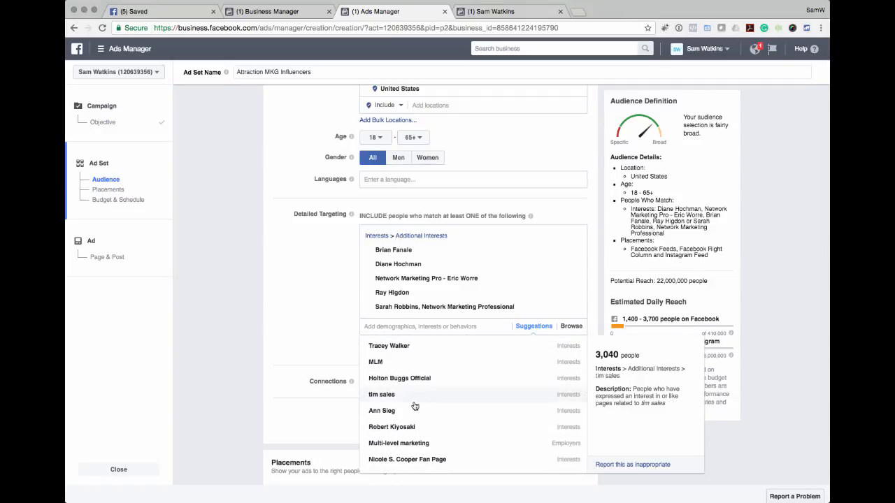
pyautogui.scroll(-3, 415, 406)
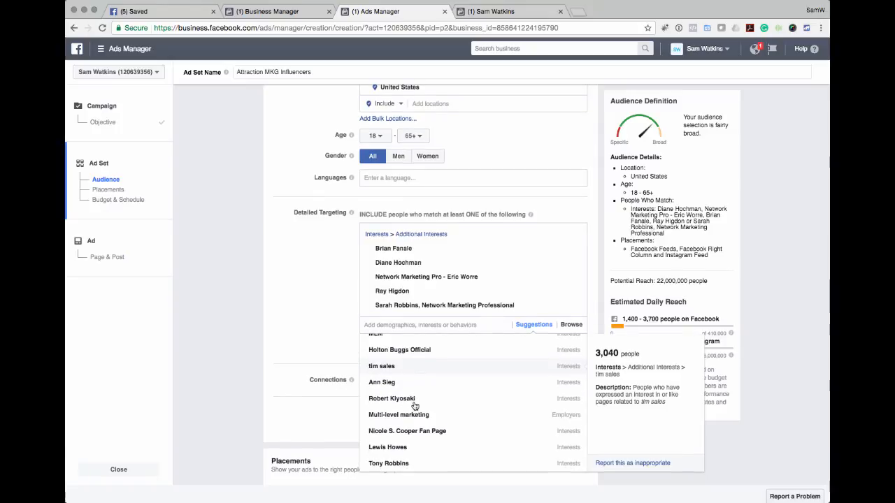
# - Add the suggested interest My Lead System PRO to the audience's detailed targeting
pyautogui.scroll(6, 414, 406)
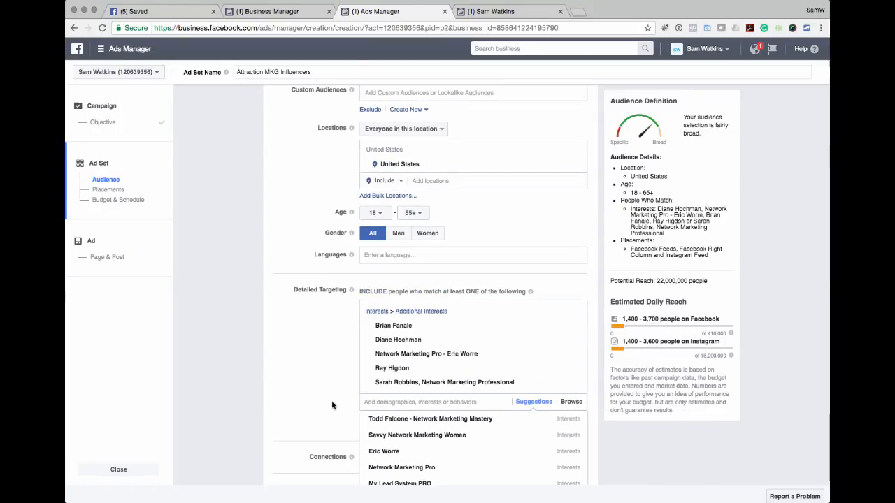
pyautogui.scroll(-6, 335, 404)
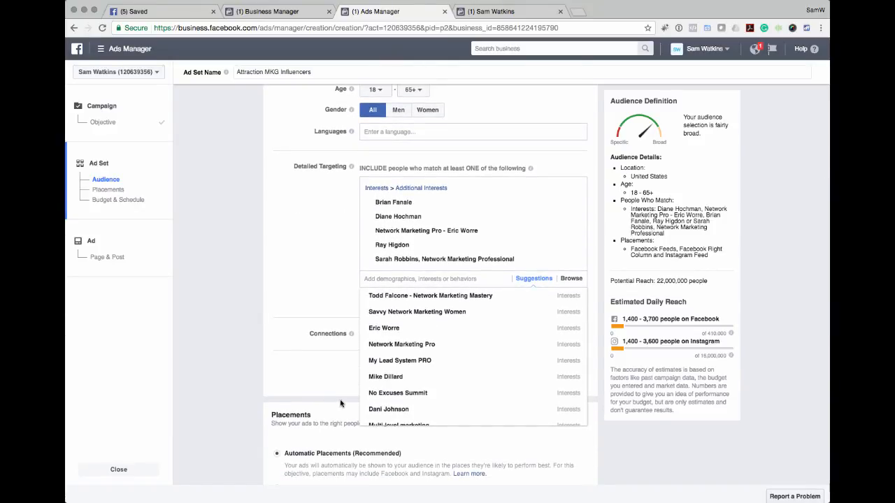
pyautogui.moveTo(401, 366)
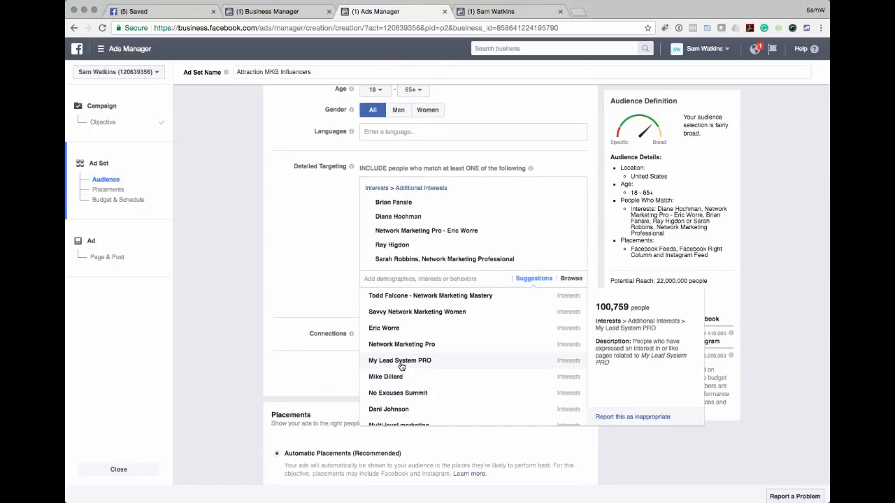
pyautogui.click(401, 362)
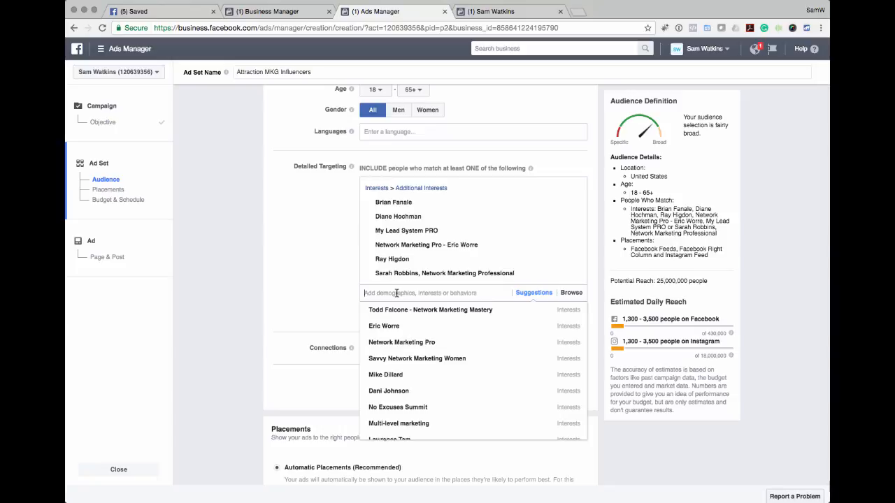
# - Search detailed targeting for "elite marketing" and clear the search without adding an interest
pyautogui.write('elite marketing')
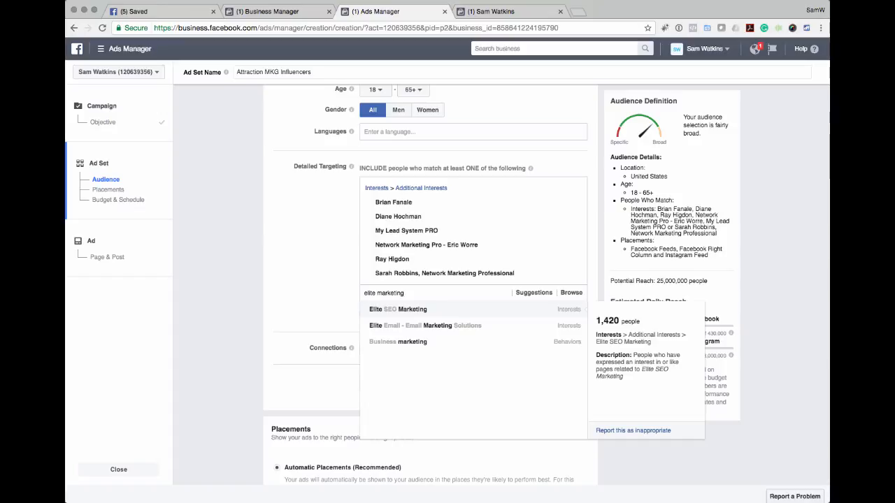
pyautogui.hotkey('ctrl', 'a')
pyautogui.press('BackSpace')
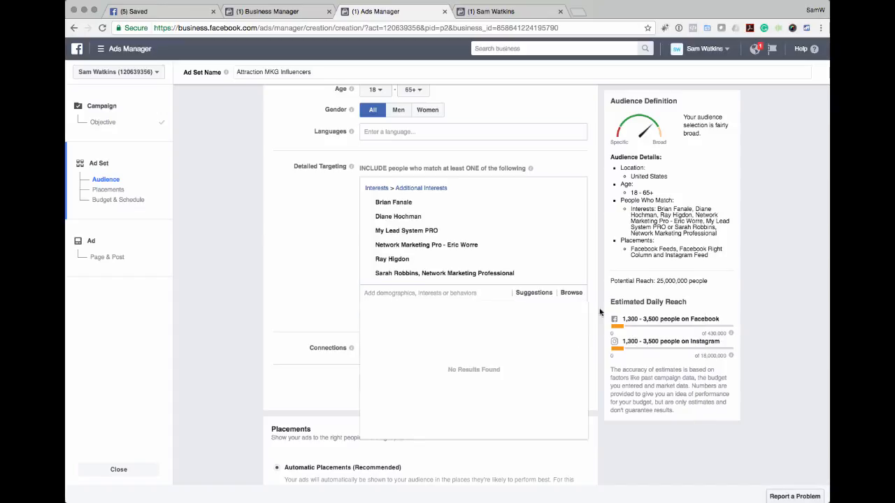
# - Set the audience's age range to 24–56
pyautogui.scroll(1, 304, 268)
pyautogui.scroll(5, 303, 269)
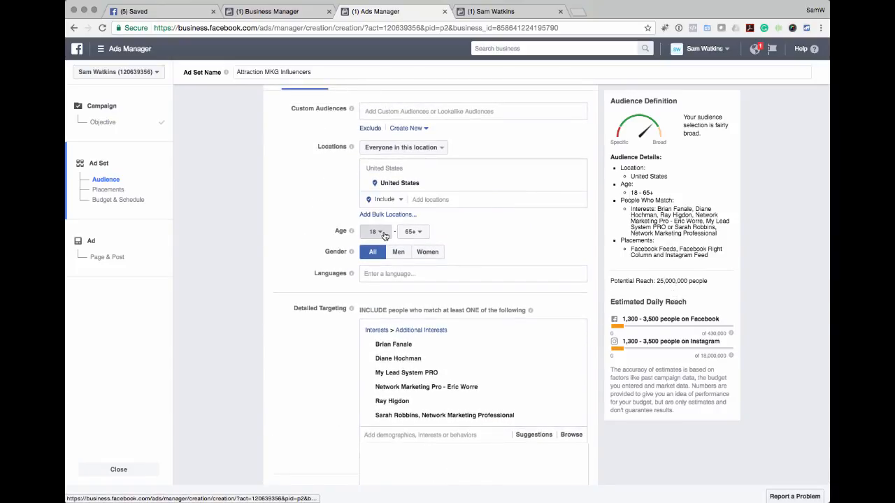
pyautogui.click(374, 233)
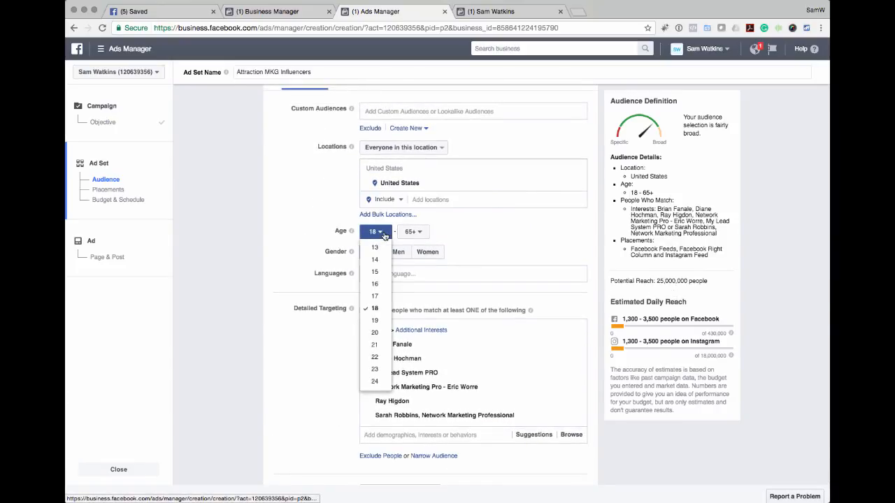
pyautogui.click(377, 380)
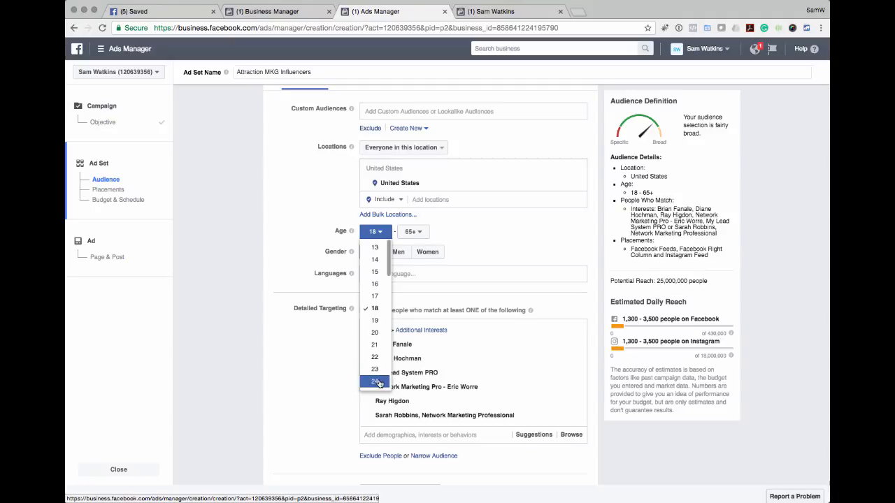
pyautogui.click(412, 231)
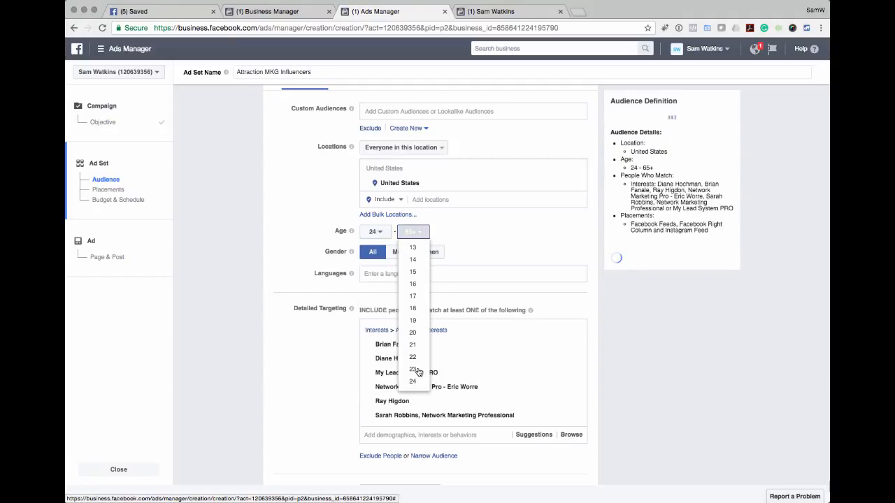
pyautogui.scroll(-5, 417, 373)
pyautogui.scroll(-2, 418, 373)
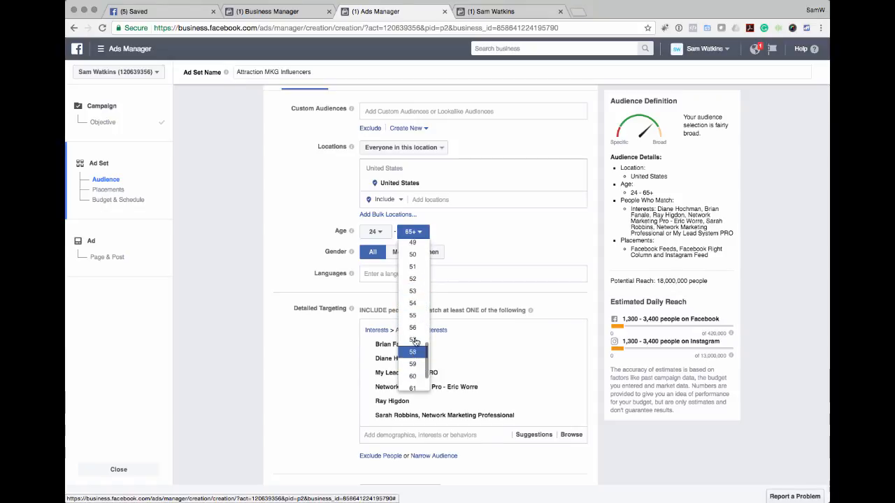
pyautogui.click(415, 328)
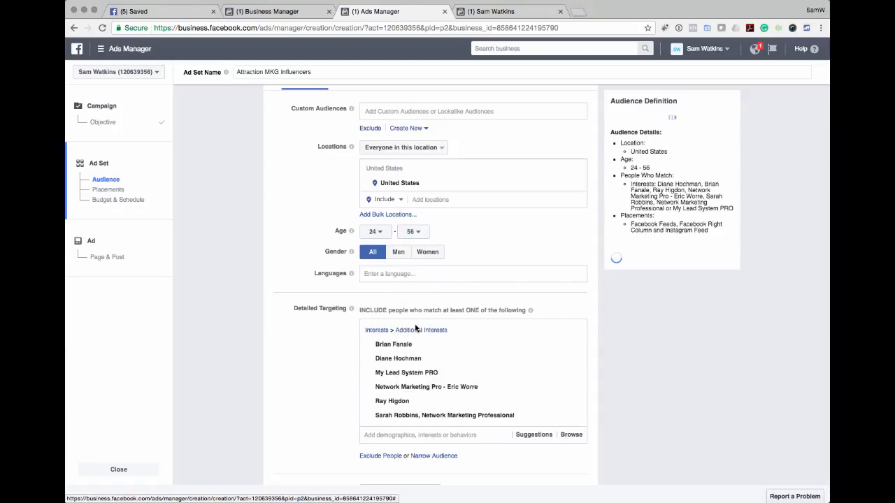
# - Restrict the audience's language to English (US)
pyautogui.click(402, 274)
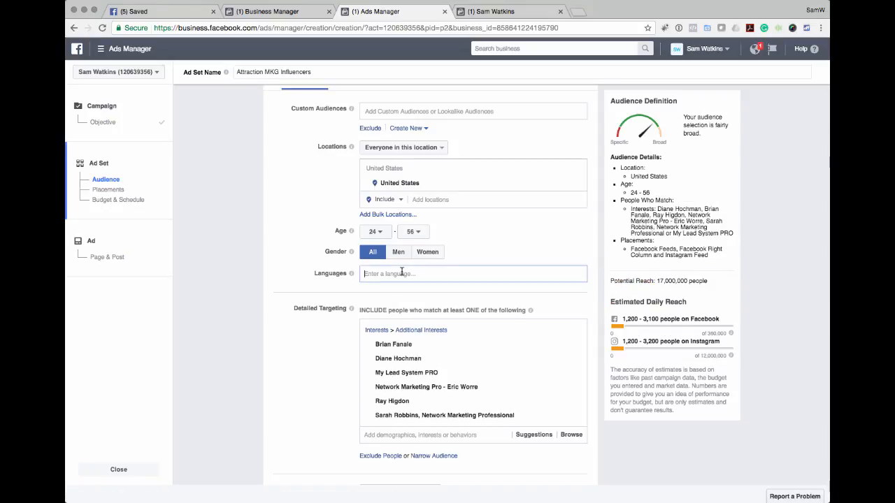
pyautogui.write('engl')
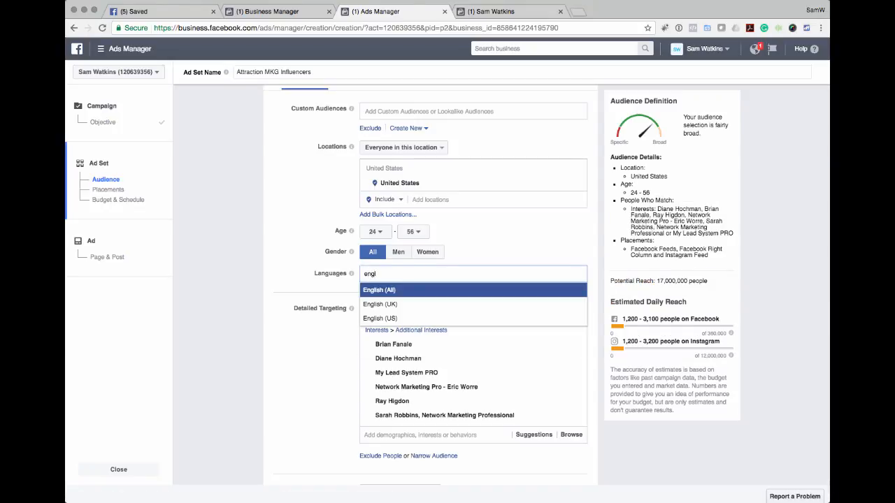
pyautogui.click(380, 318)
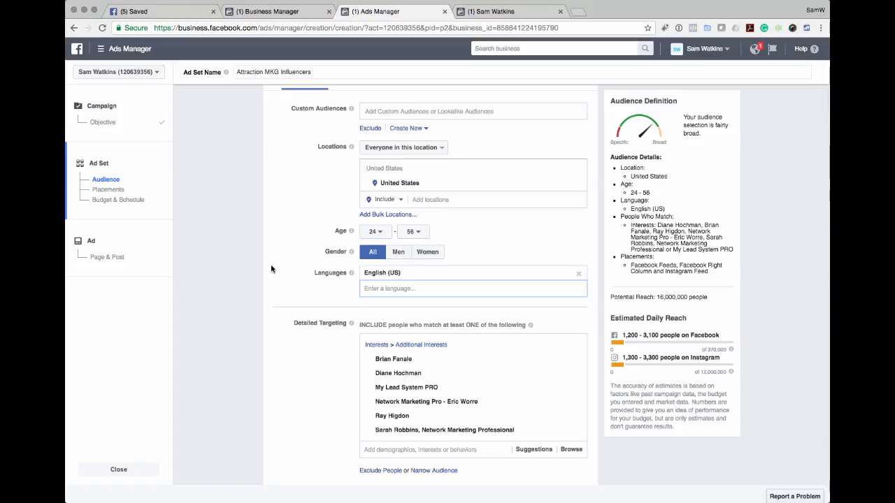
# - Switch the ad set to Edit Placements and exclude the Instagram Feed and Facebook Right Column placements
pyautogui.scroll(-5, 272, 270)
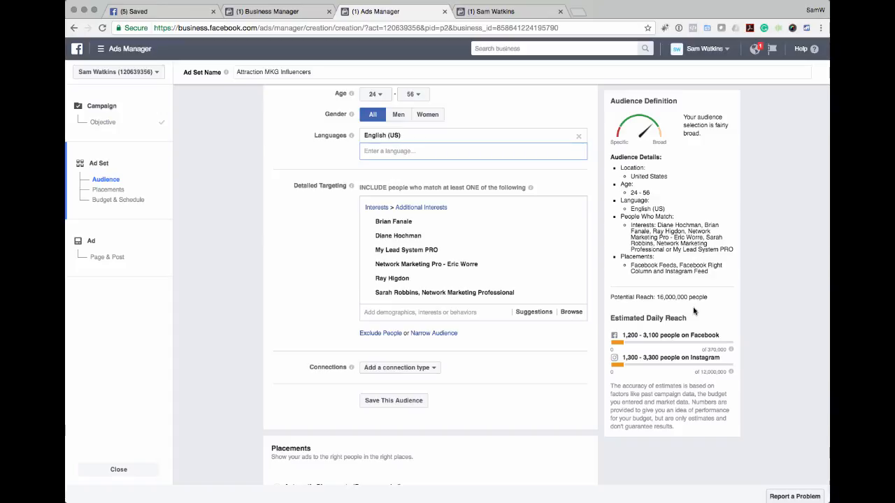
pyautogui.scroll(-1, 580, 357)
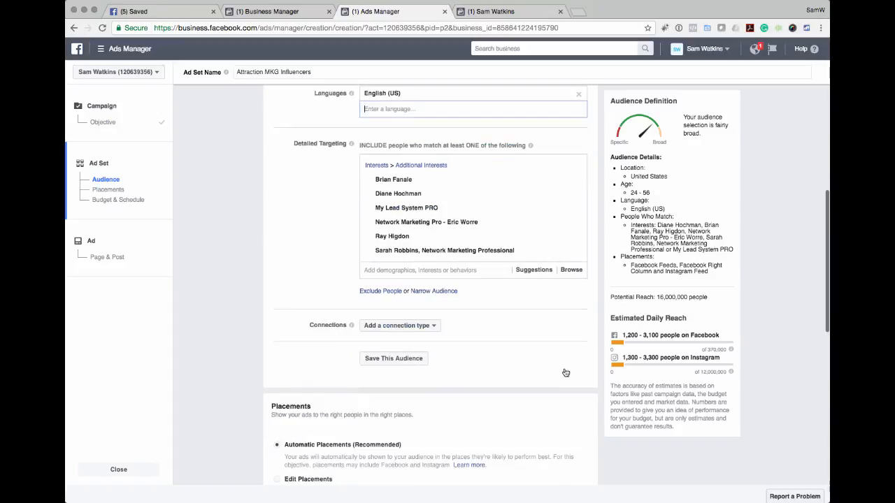
pyautogui.scroll(-4, 565, 371)
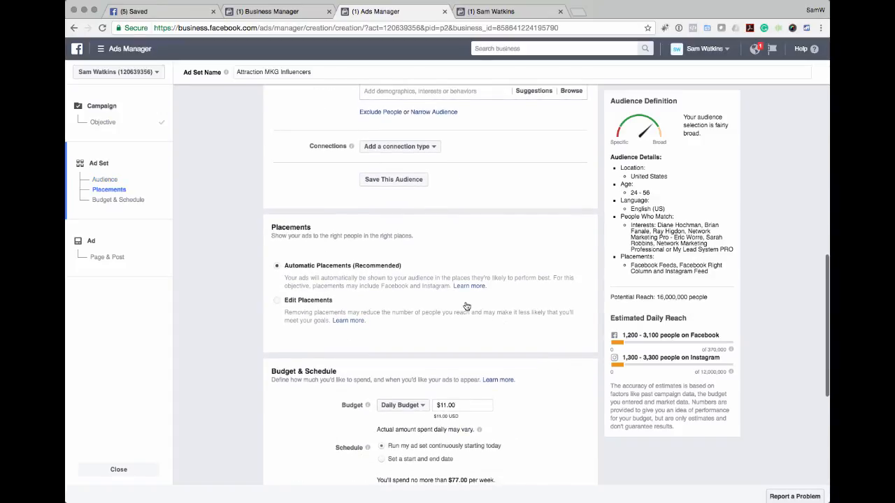
pyautogui.click(276, 300)
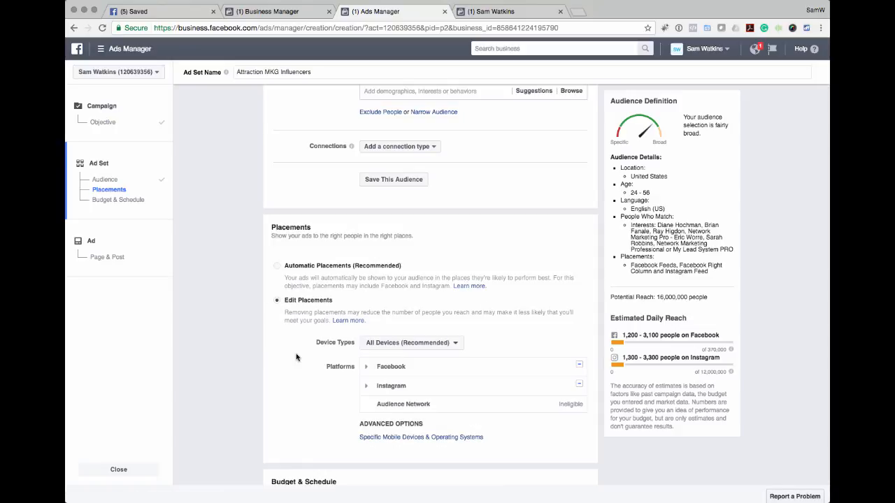
pyautogui.scroll(-2, 296, 357)
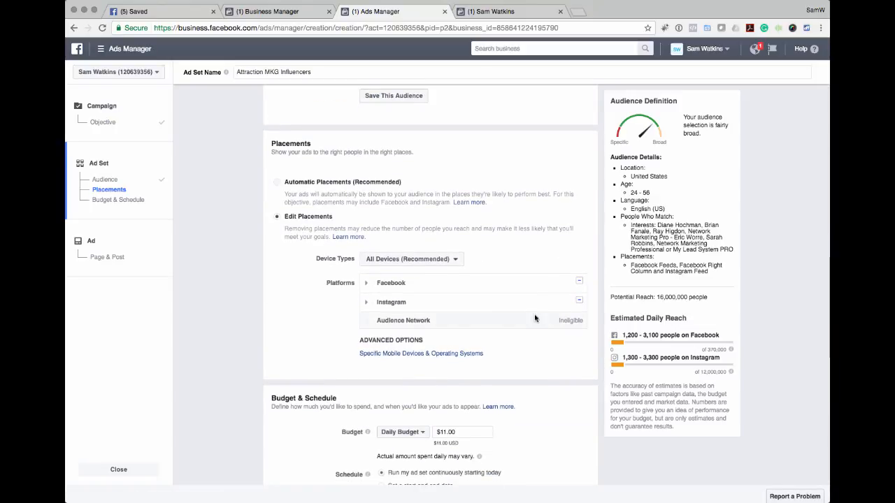
pyautogui.click(367, 302)
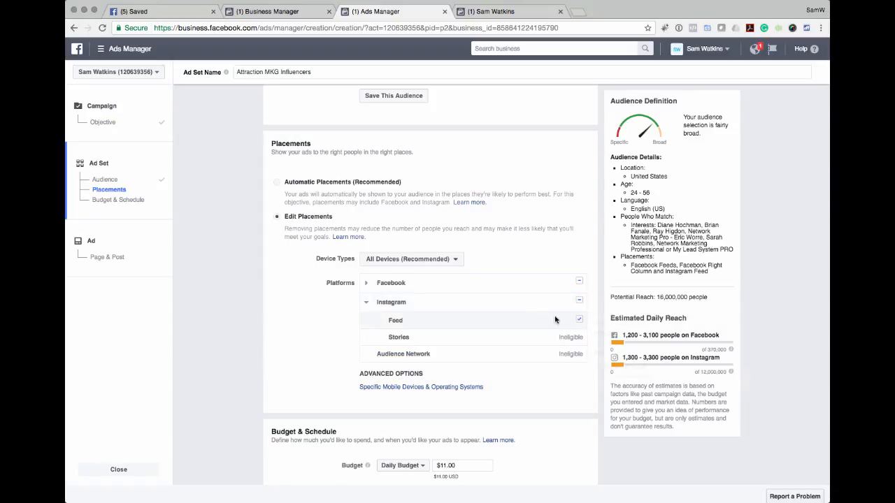
pyautogui.click(579, 319)
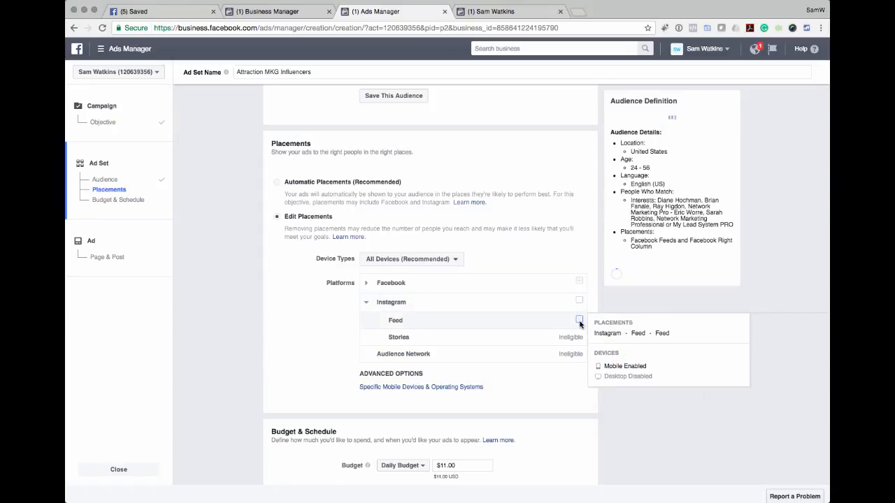
pyautogui.click(367, 284)
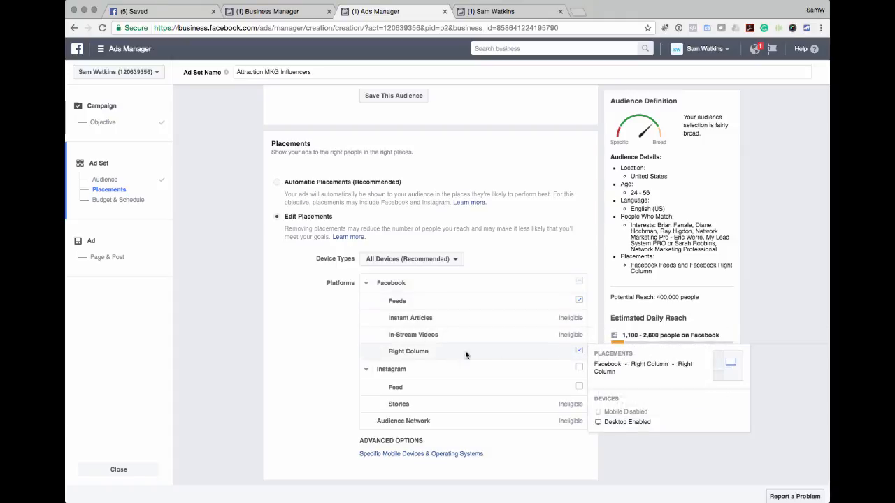
pyautogui.click(579, 352)
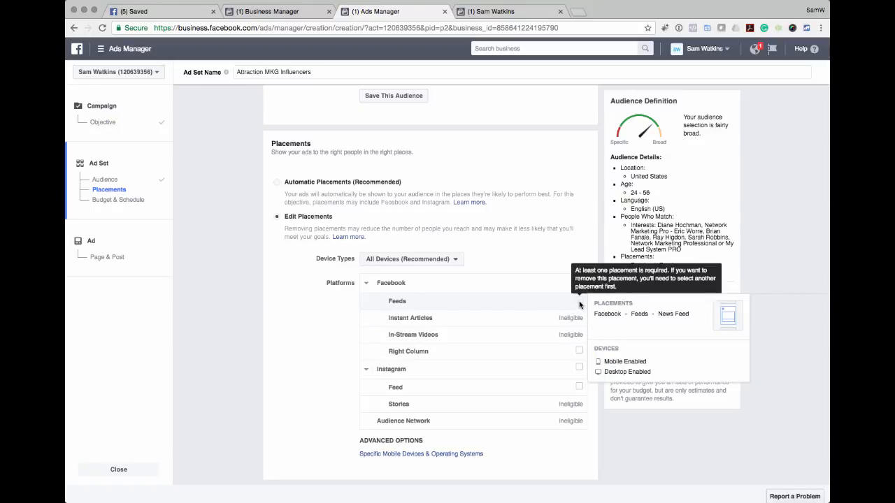
# - Set the ad set's daily budget to $5.00
pyautogui.scroll(-1, 311, 352)
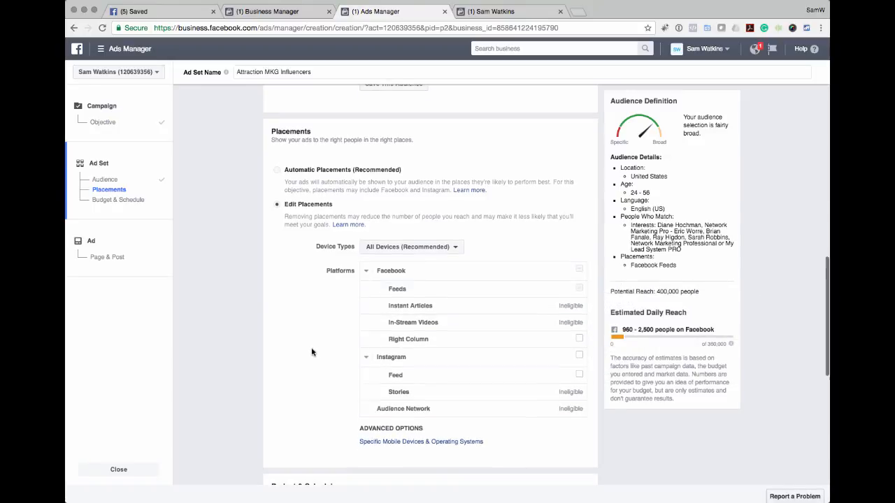
pyautogui.scroll(-5, 312, 352)
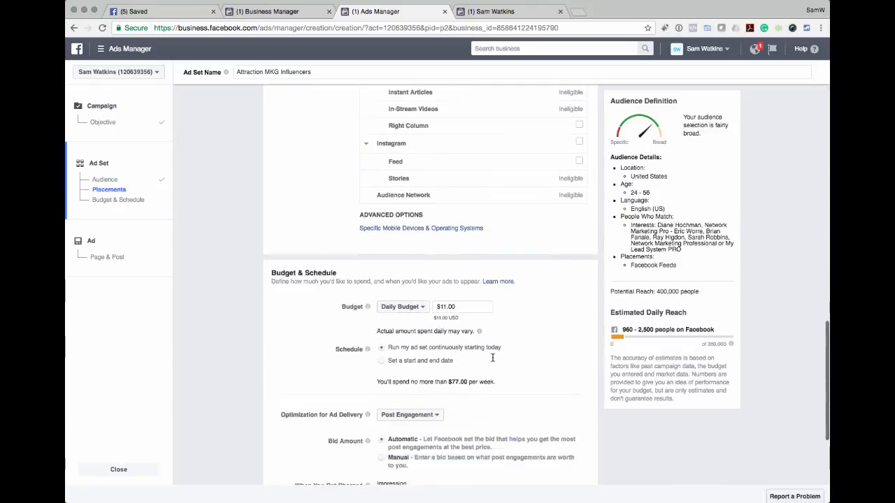
pyautogui.scroll(-1, 468, 328)
pyautogui.click(446, 273)
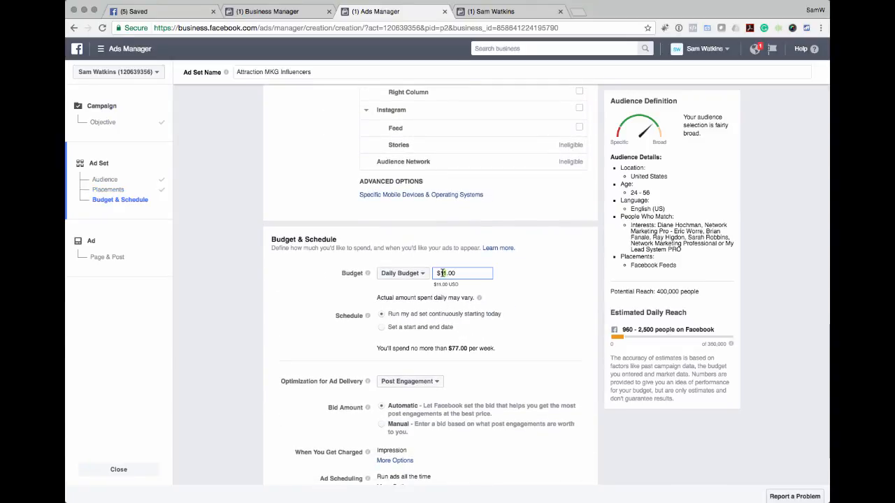
pyautogui.doubleClick(442, 273)
pyautogui.write('5')
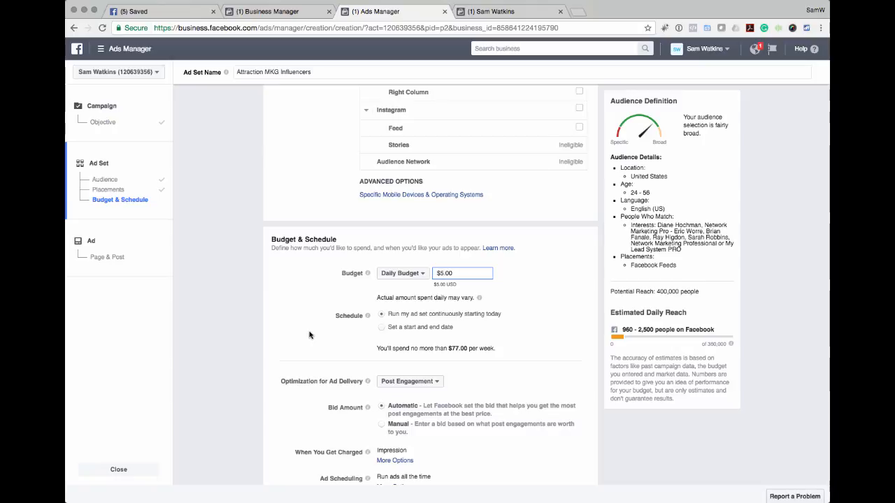
# - Schedule the ad set with a start and end date and set the end date to March 9, 2017
pyautogui.scroll(-1, 309, 333)
pyautogui.scroll(-2, 388, 314)
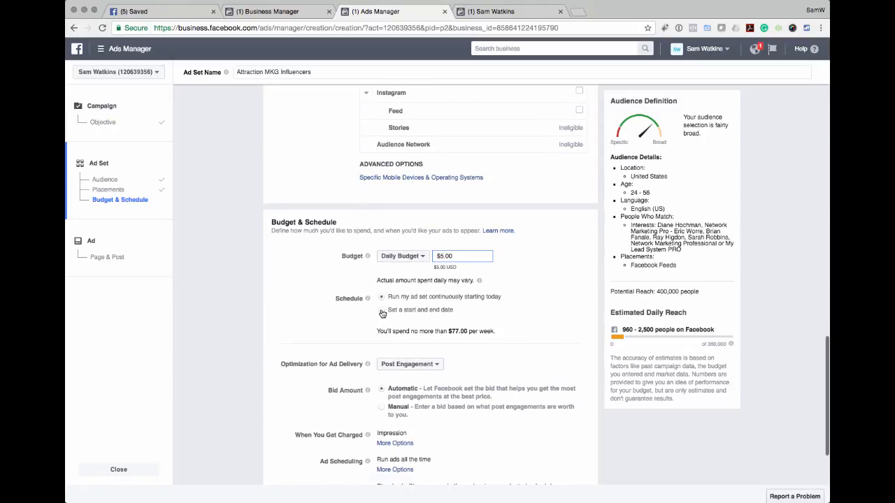
pyautogui.click(381, 312)
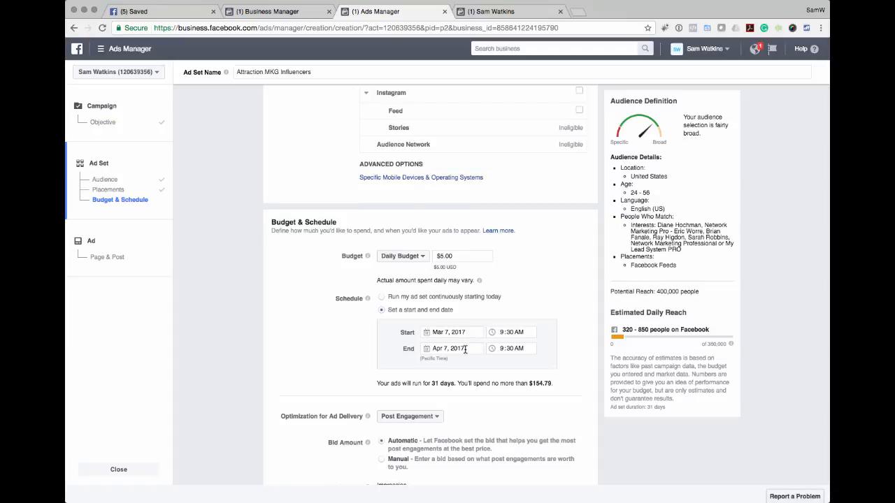
pyautogui.click(425, 349)
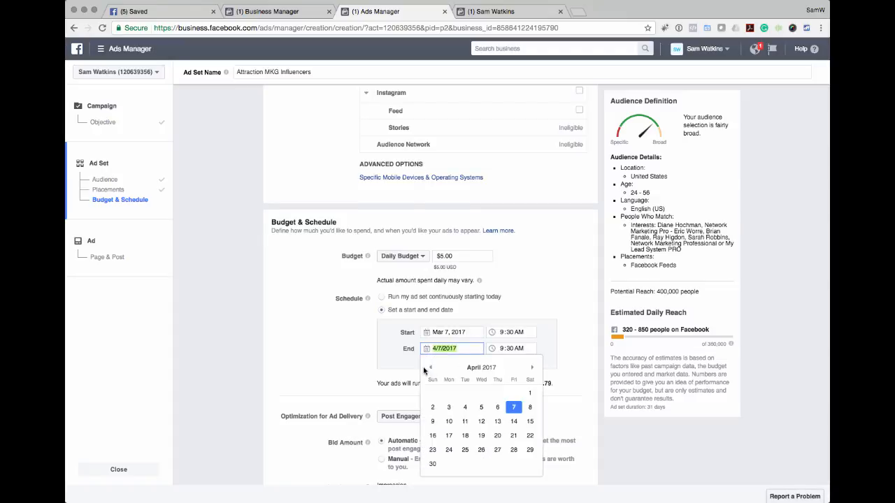
pyautogui.click(430, 368)
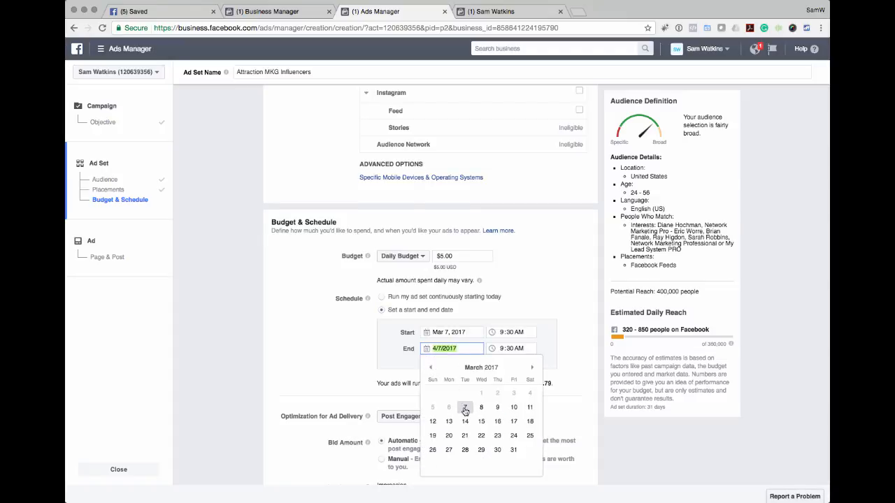
pyautogui.click(501, 412)
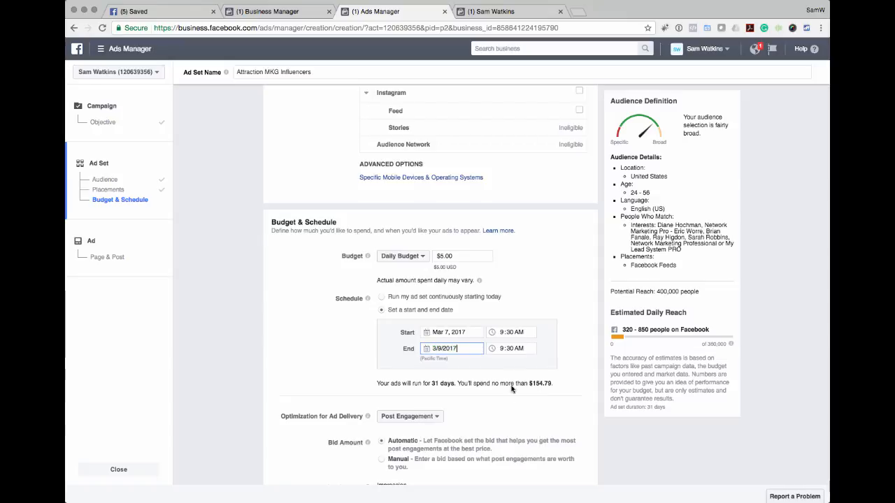
# - Set the schedule's end time to 3:30 PM
pyautogui.click(502, 352)
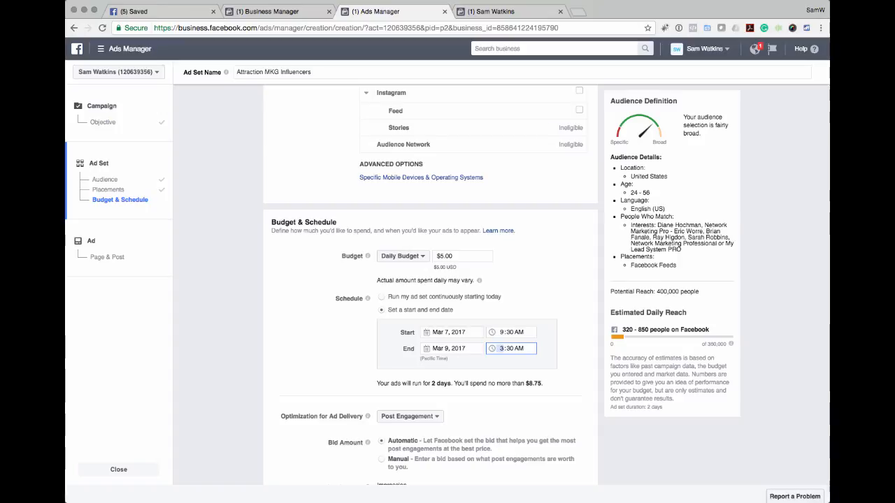
pyautogui.press('Tab')
pyautogui.press('Tab')
pyautogui.write('p')
pyautogui.press('Tab')
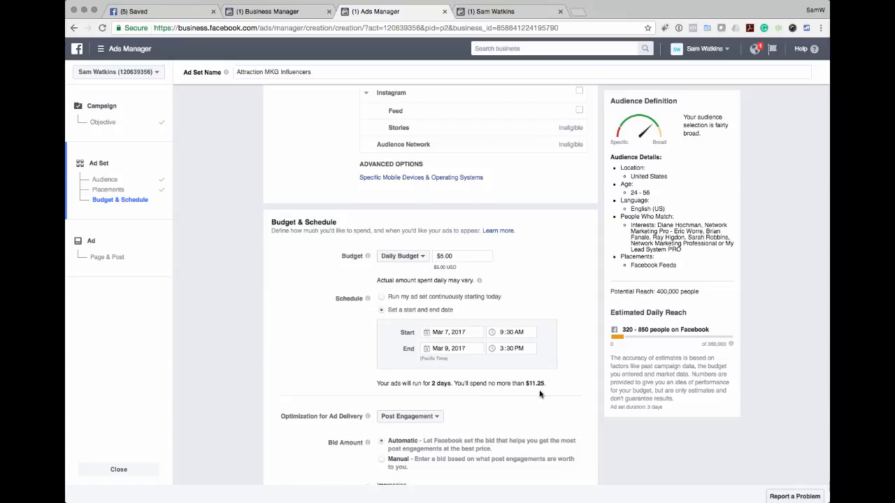
# - Change the end time of the ad set's schedule to 9:30 PM
pyautogui.click(503, 352)
pyautogui.write('9')
pyautogui.scroll(-1, 348, 413)
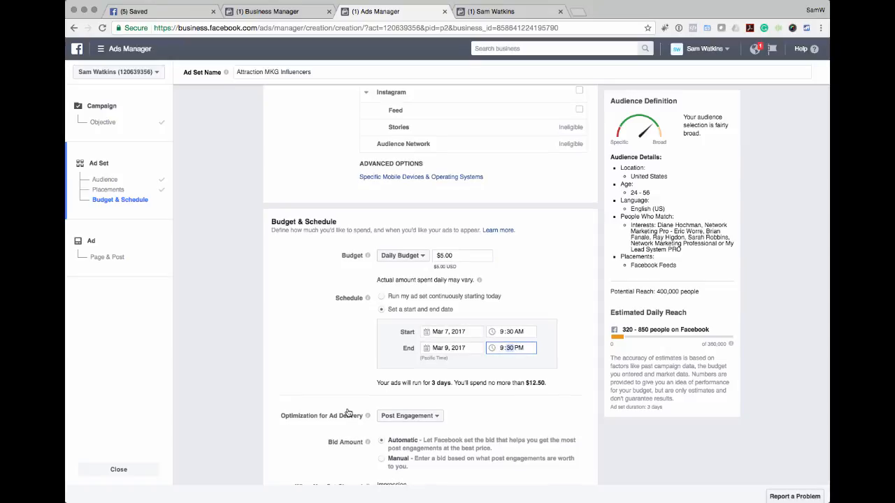
# - Check the ad delivery optimization options, keep Post Engagement, and continue to the ad's page and post setup
pyautogui.scroll(-3, 348, 413)
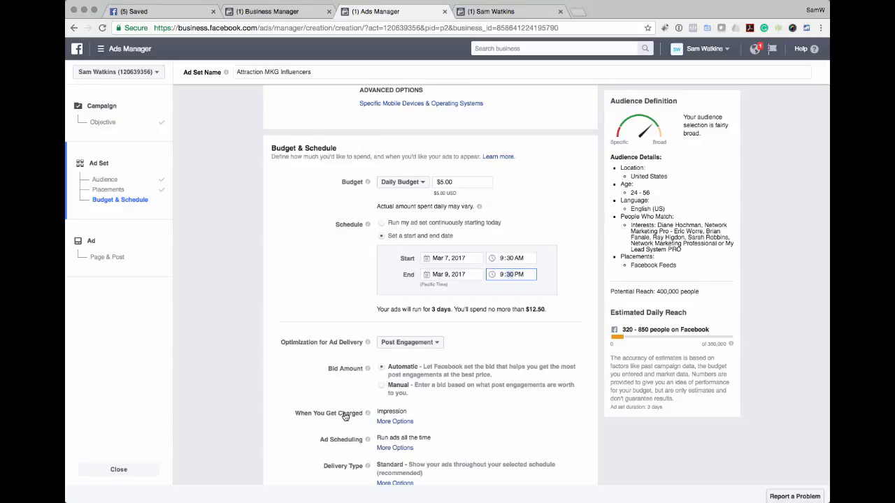
pyautogui.scroll(-3, 345, 416)
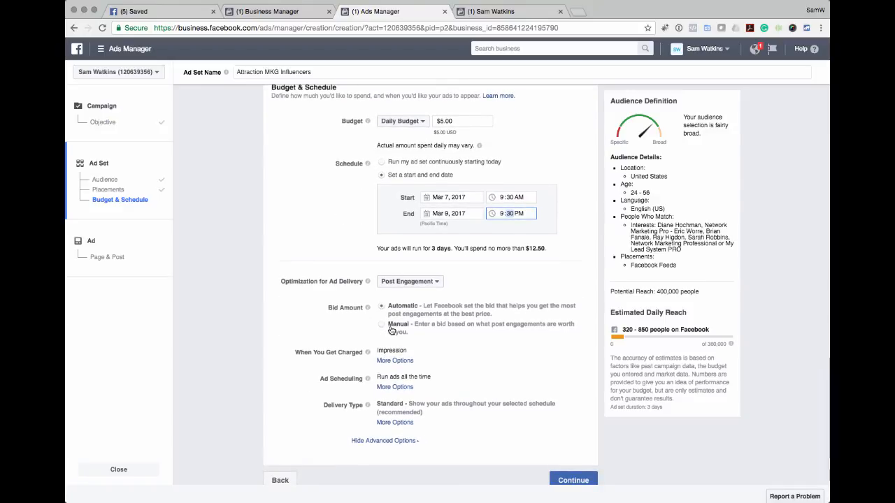
pyautogui.click(439, 280)
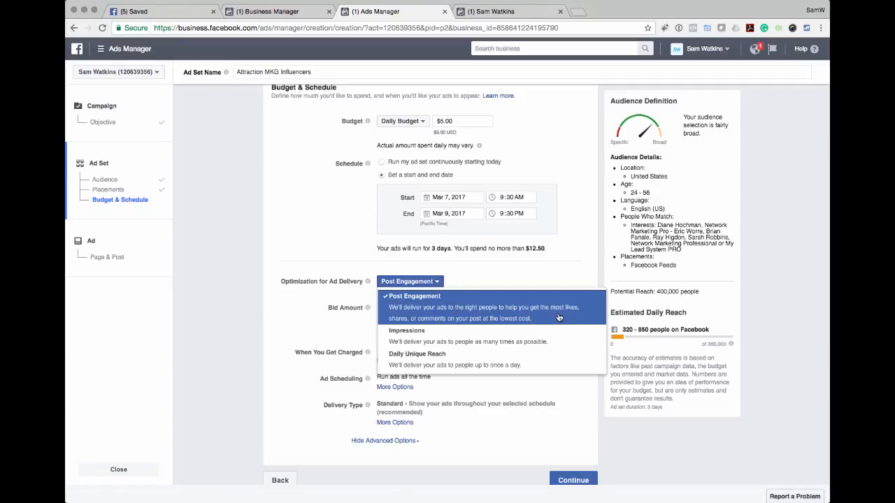
pyautogui.click(521, 282)
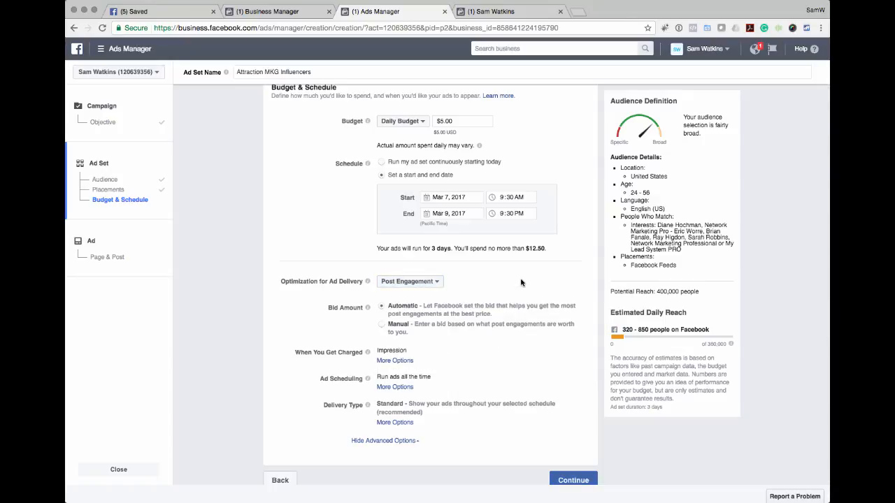
pyautogui.click(578, 480)
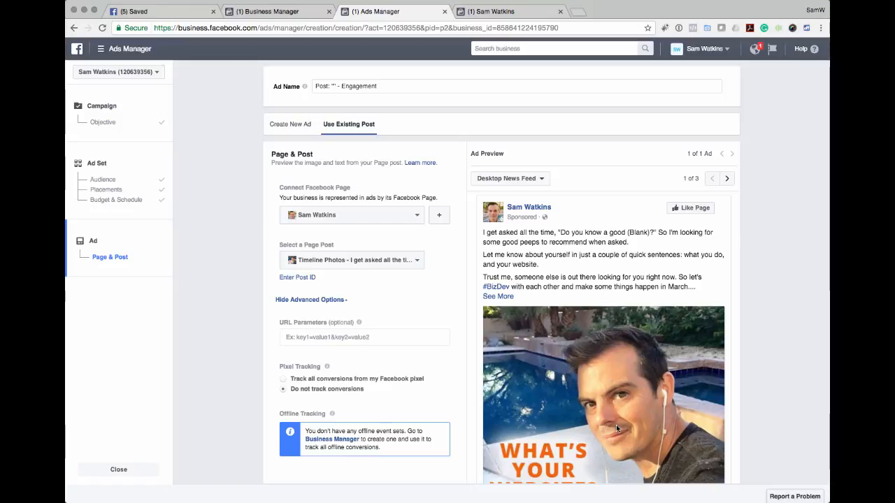
# - Set the ad's pixel tracking to track all conversions from the Facebook pixel
pyautogui.click(313, 381)
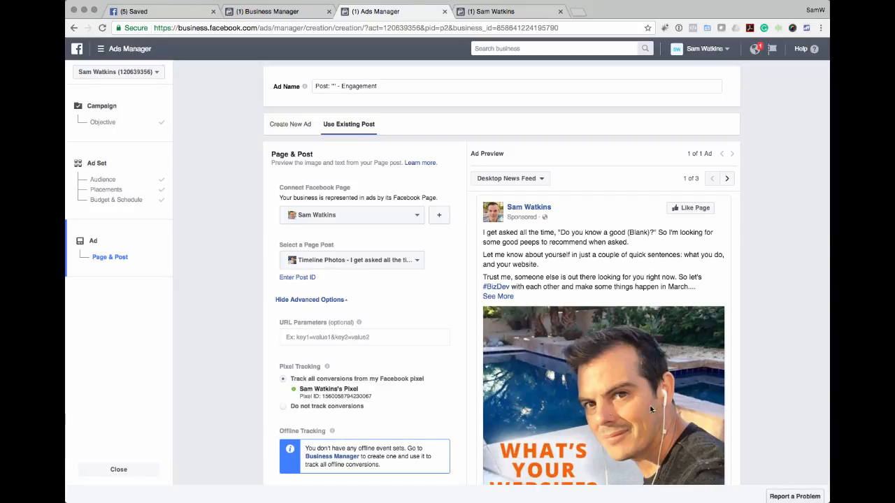
pyautogui.scroll(-3, 759, 398)
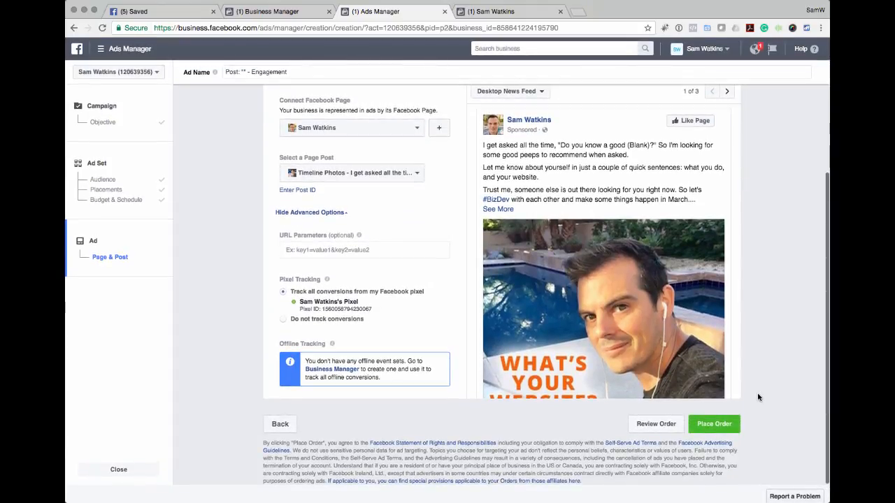
pyautogui.scroll(3, 758, 397)
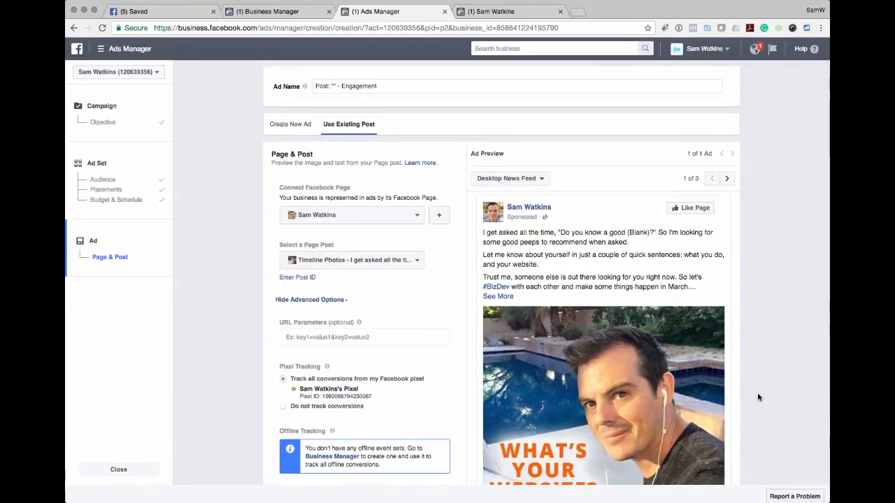
# - Complete the ad name so it reads Post: "What's Your Website" - Engagement
pyautogui.click(333, 86)
pyautogui.press('BackSpace')
pyautogui.press('Delete')
pyautogui.write('"What\'s Your')
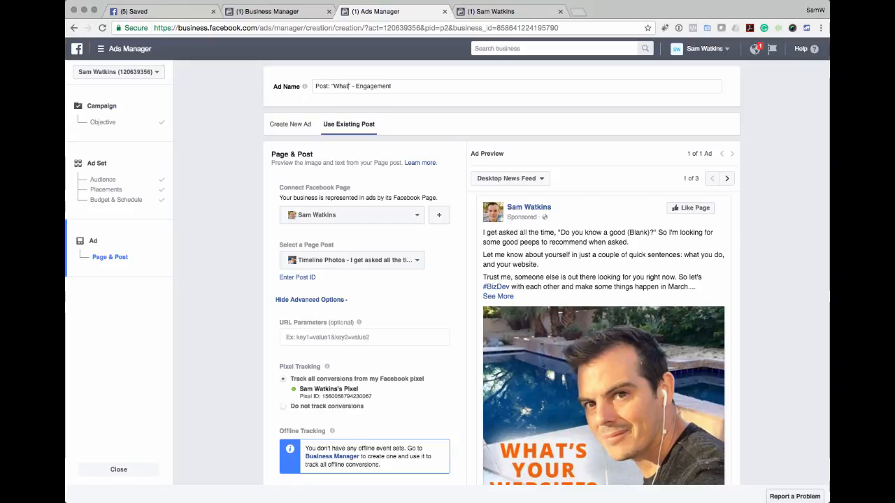
pyautogui.write(' Website')
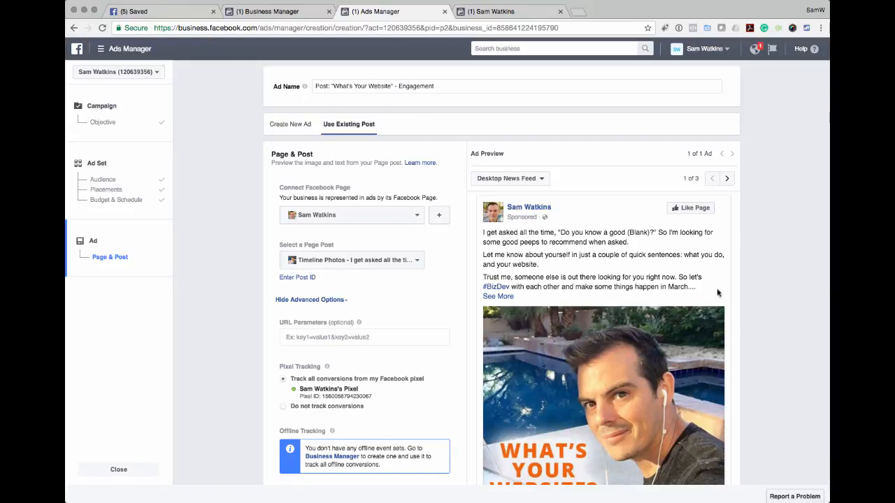
# - Place the order for the finished post engagement ad
pyautogui.scroll(-1, 752, 330)
pyautogui.scroll(-3, 753, 330)
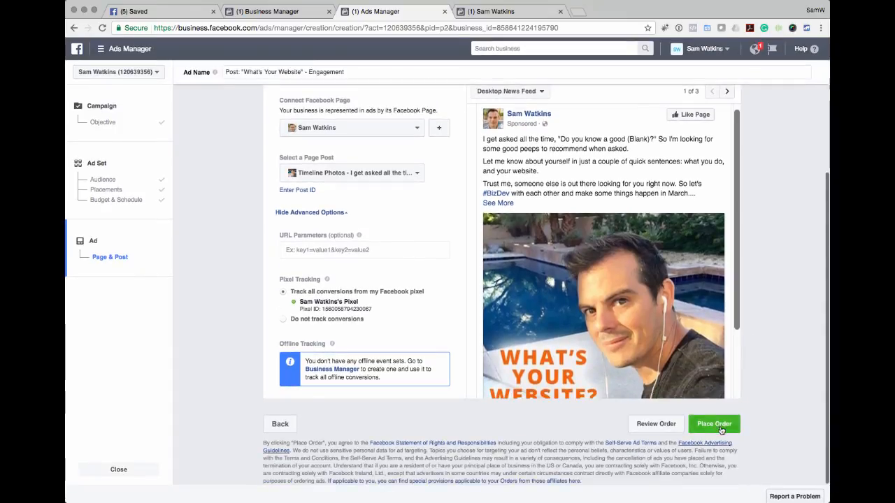
pyautogui.click(720, 427)
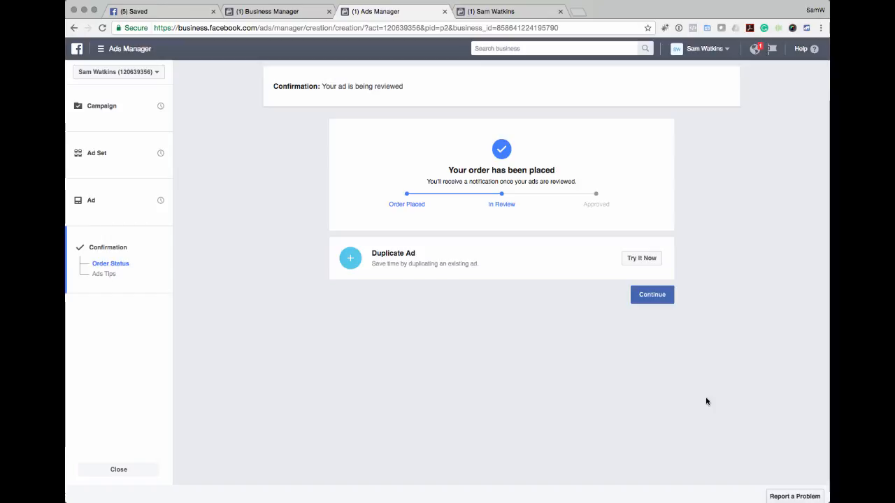
pyautogui.moveTo(573, 498)
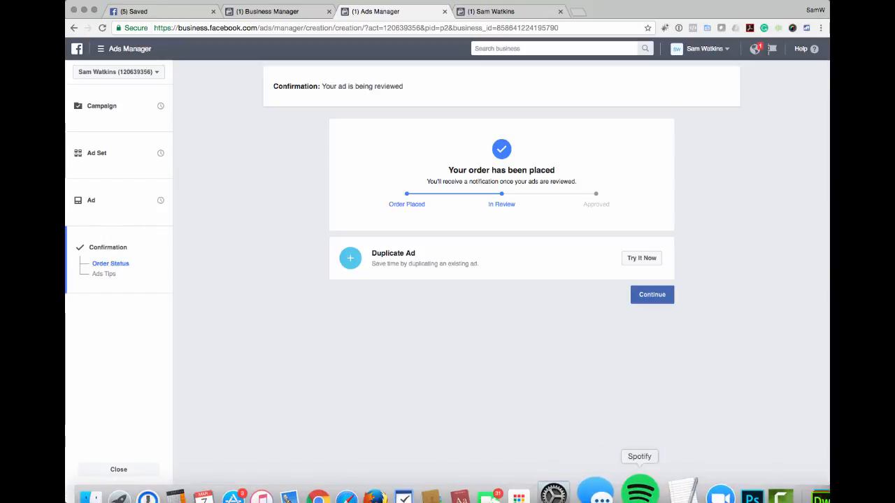